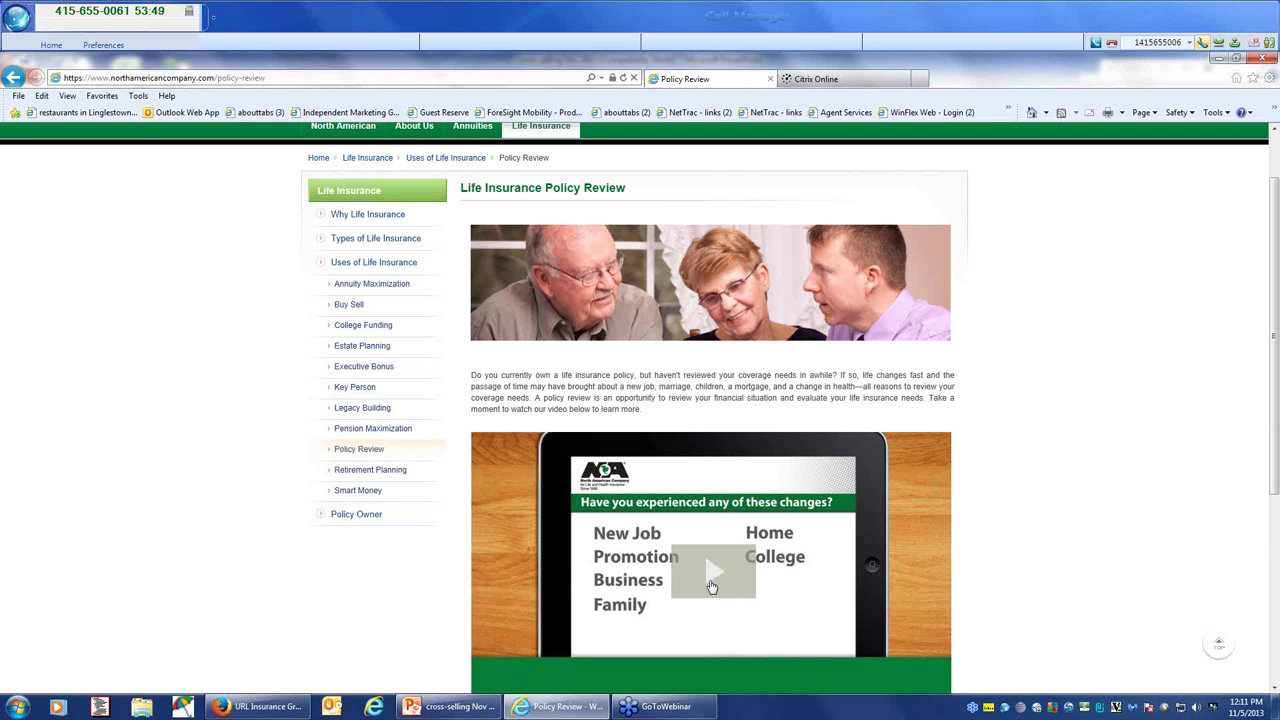
# Step: Scroll the North American page and view the Buy Sell strategy page
pyautogui.scroll(-1, 712, 585)
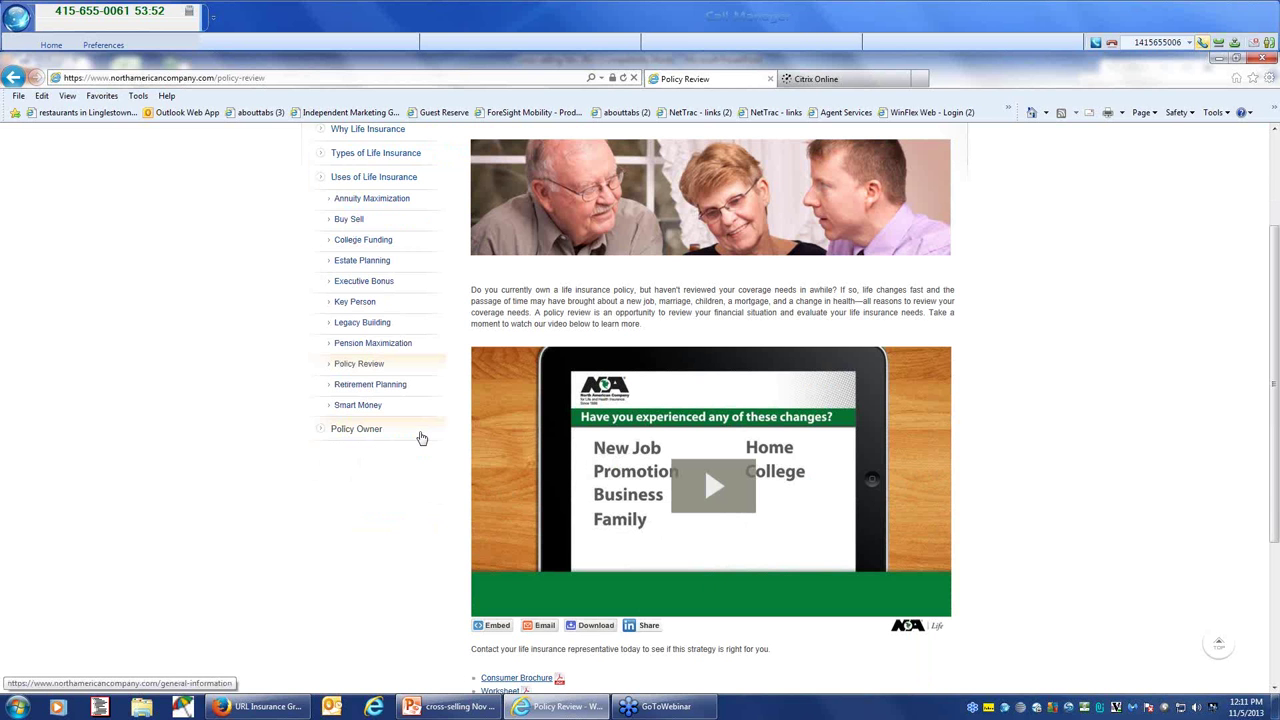
pyautogui.scroll(1, 385, 393)
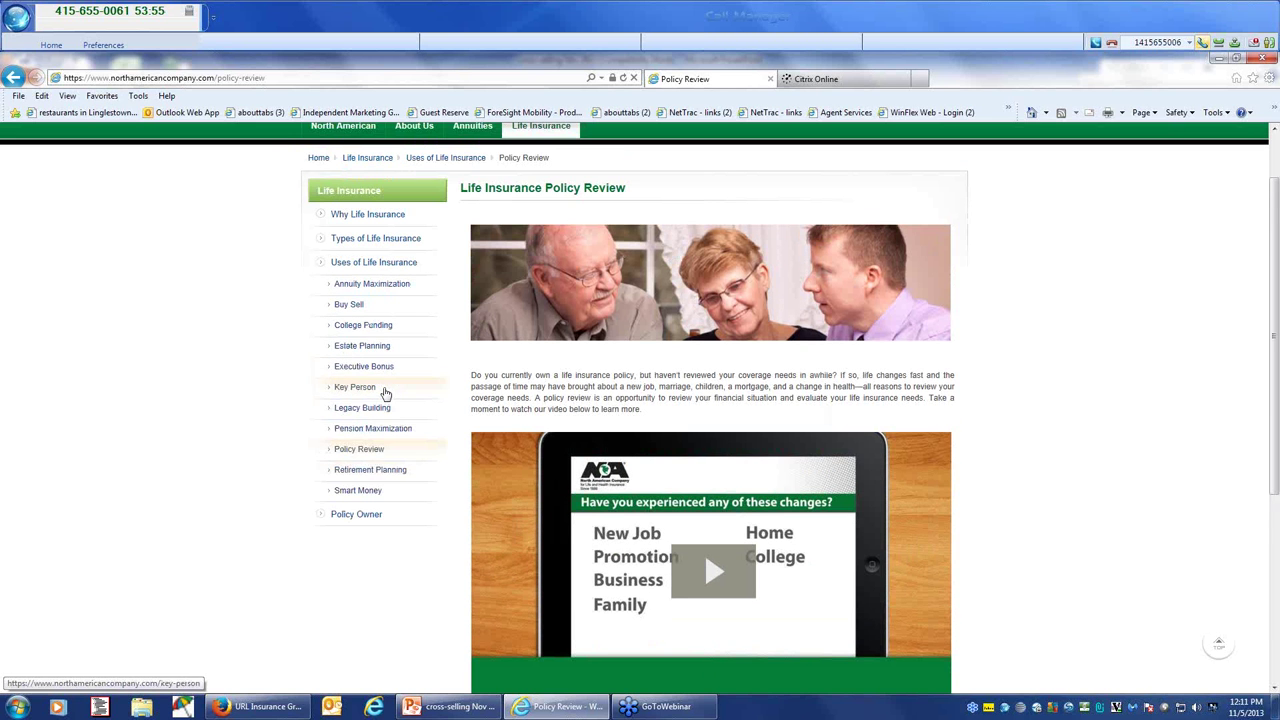
pyautogui.click(339, 307)
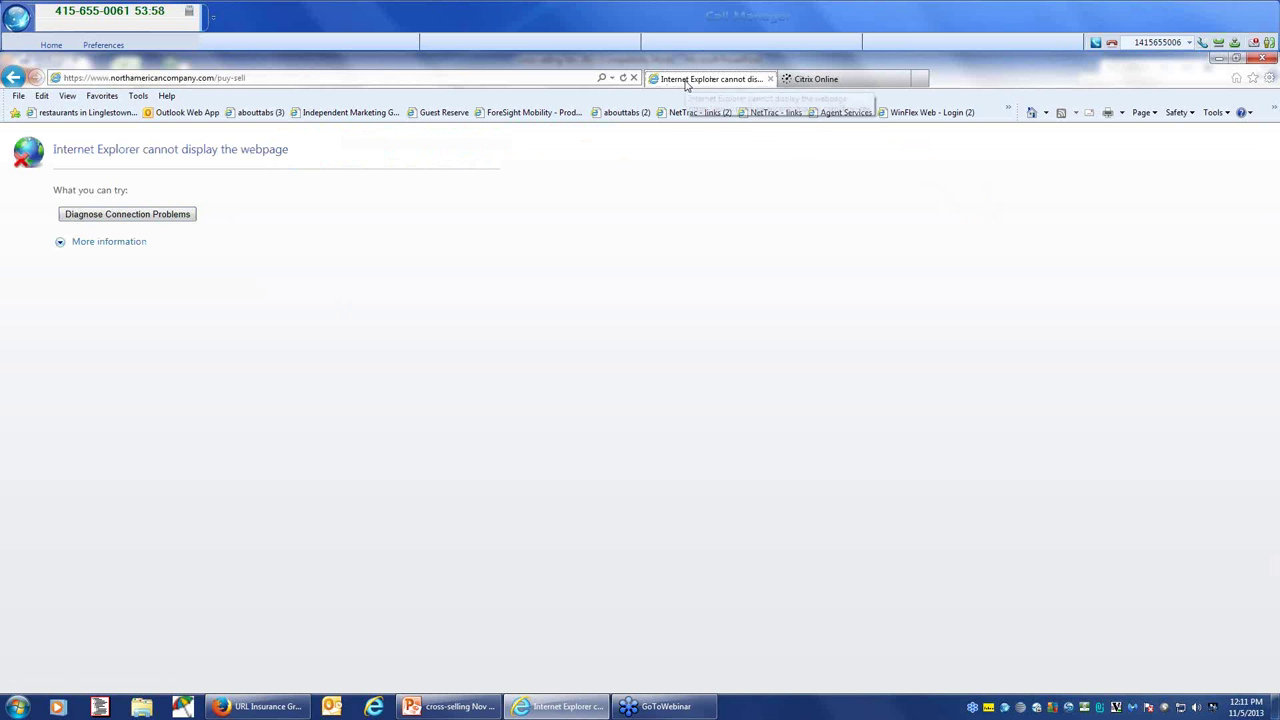
# Step: Go back to North American's home, view the Uses of Life Insurance videos, then switch to Firefox
pyautogui.click(1251, 79)
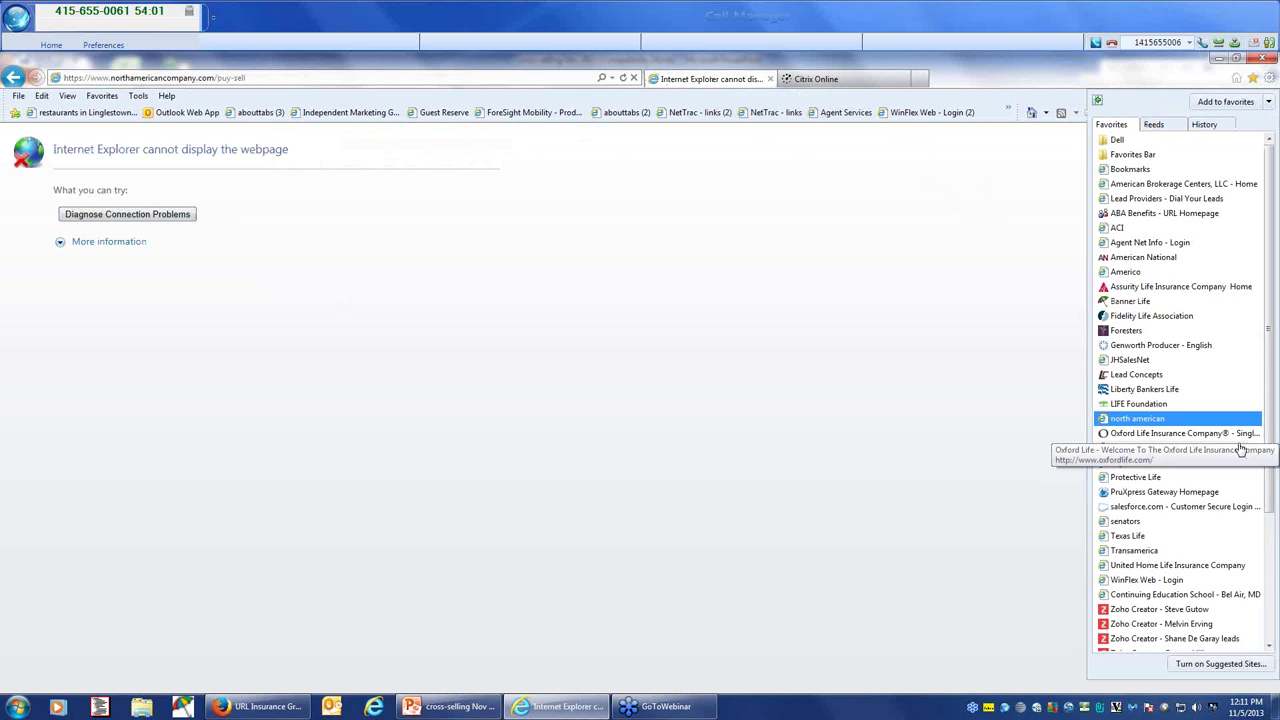
pyautogui.click(1152, 418)
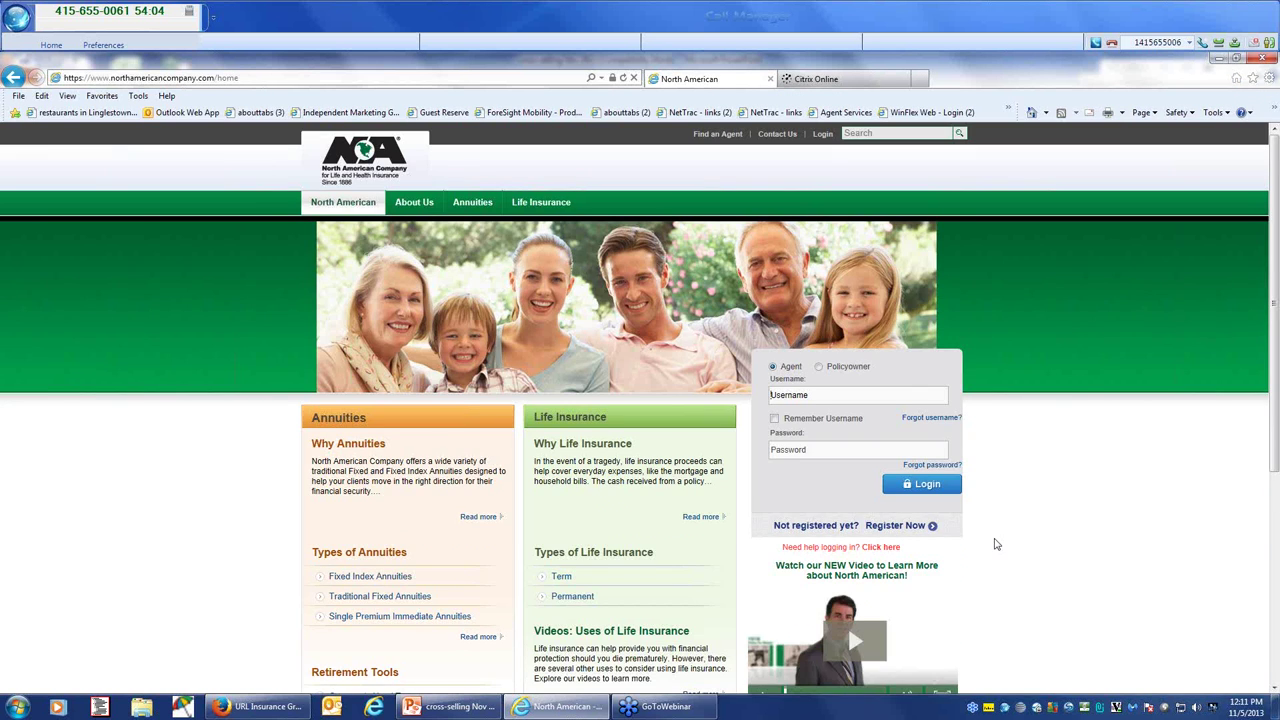
pyautogui.scroll(-5, 710, 463)
pyautogui.click(701, 438)
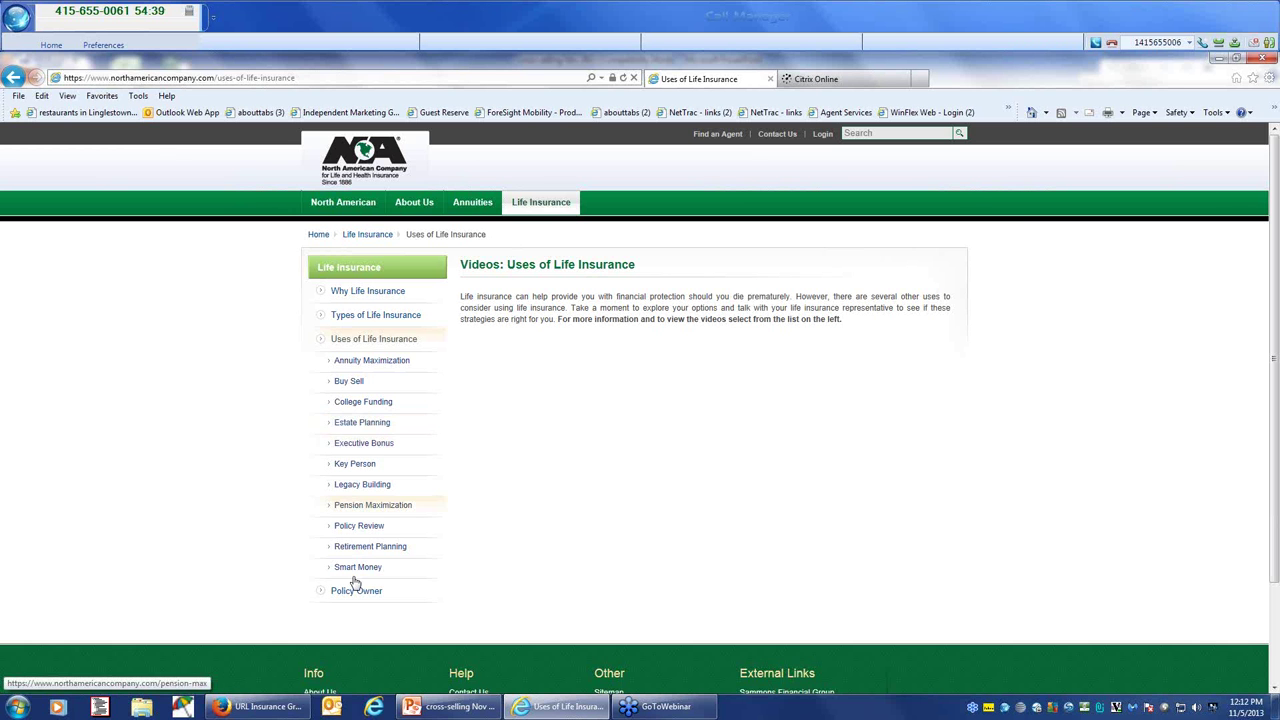
pyautogui.click(260, 706)
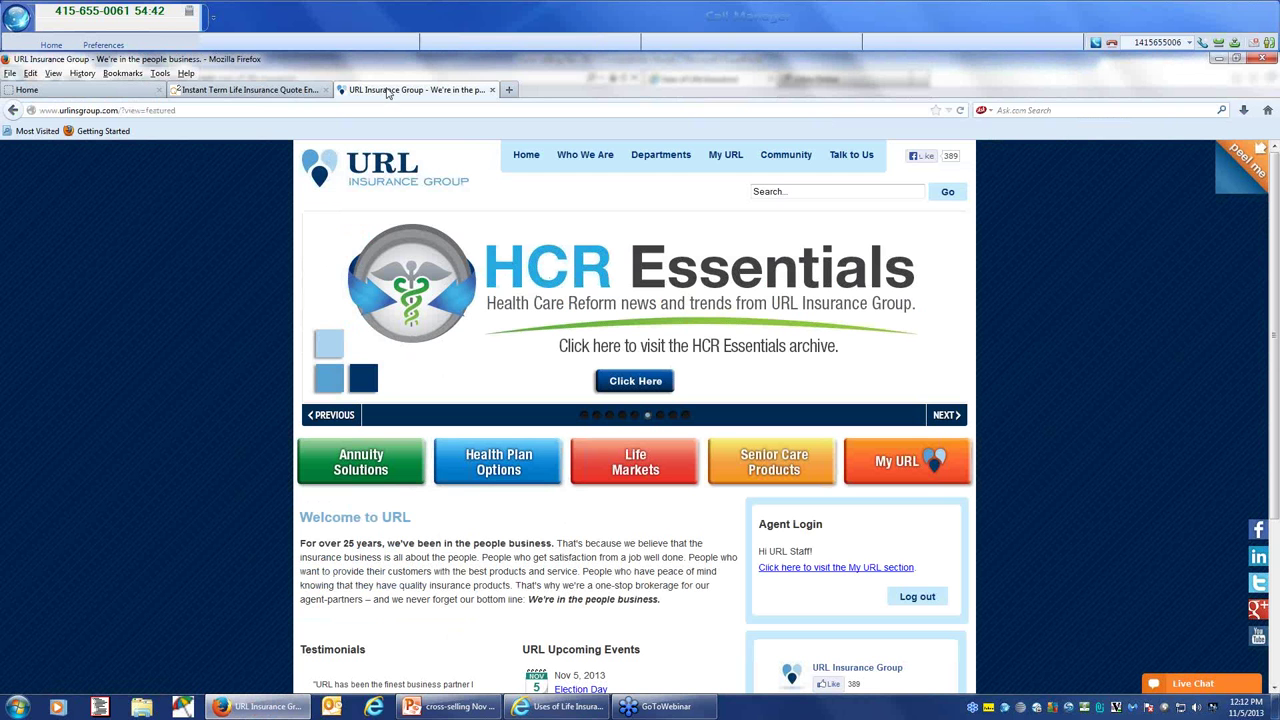
# Step: View the Term Life Quote site and the AgentQuote Instant Term Life Quote Engine offer page
pyautogui.click(116, 94)
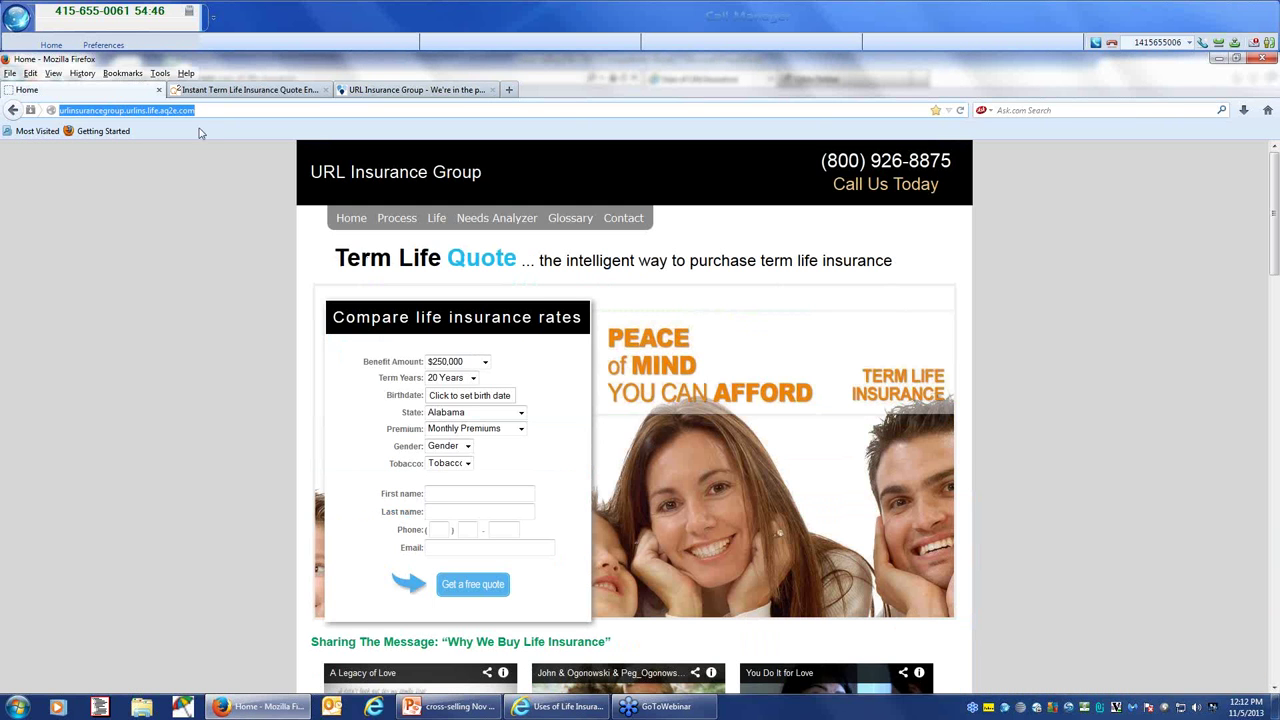
pyautogui.click(213, 92)
pyautogui.scroll(-4, 527, 290)
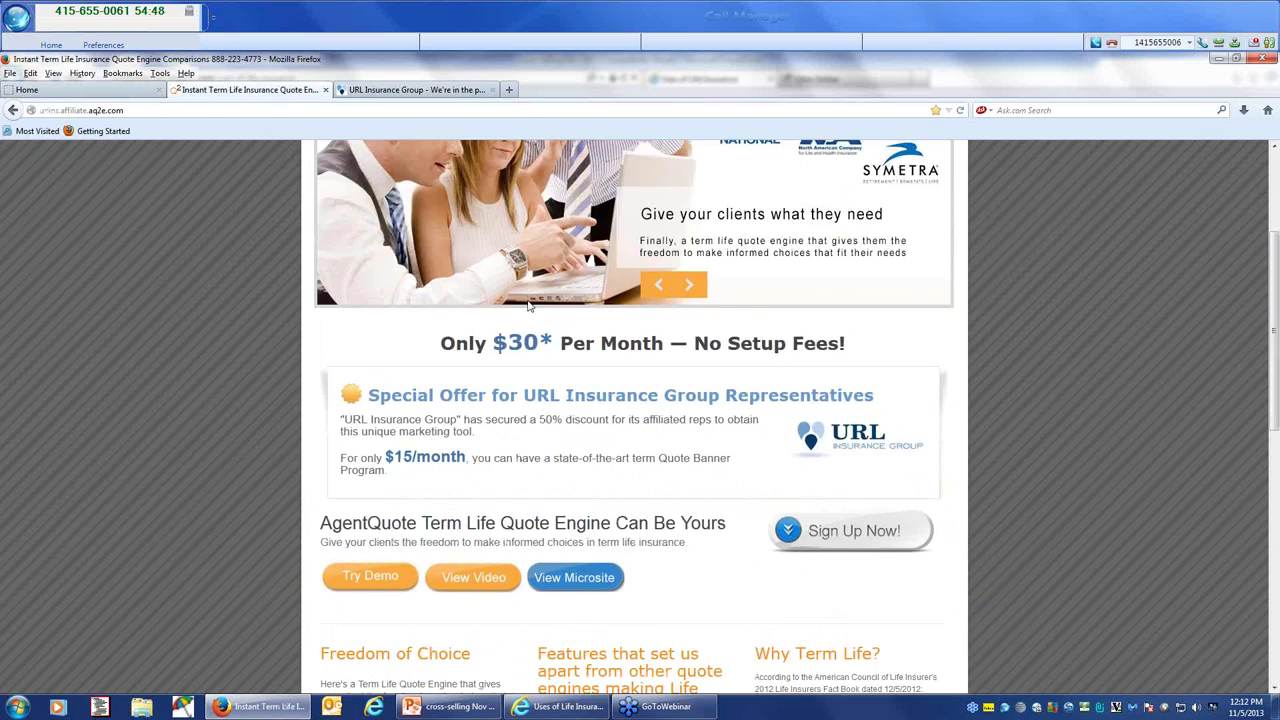
pyautogui.scroll(4, 529, 311)
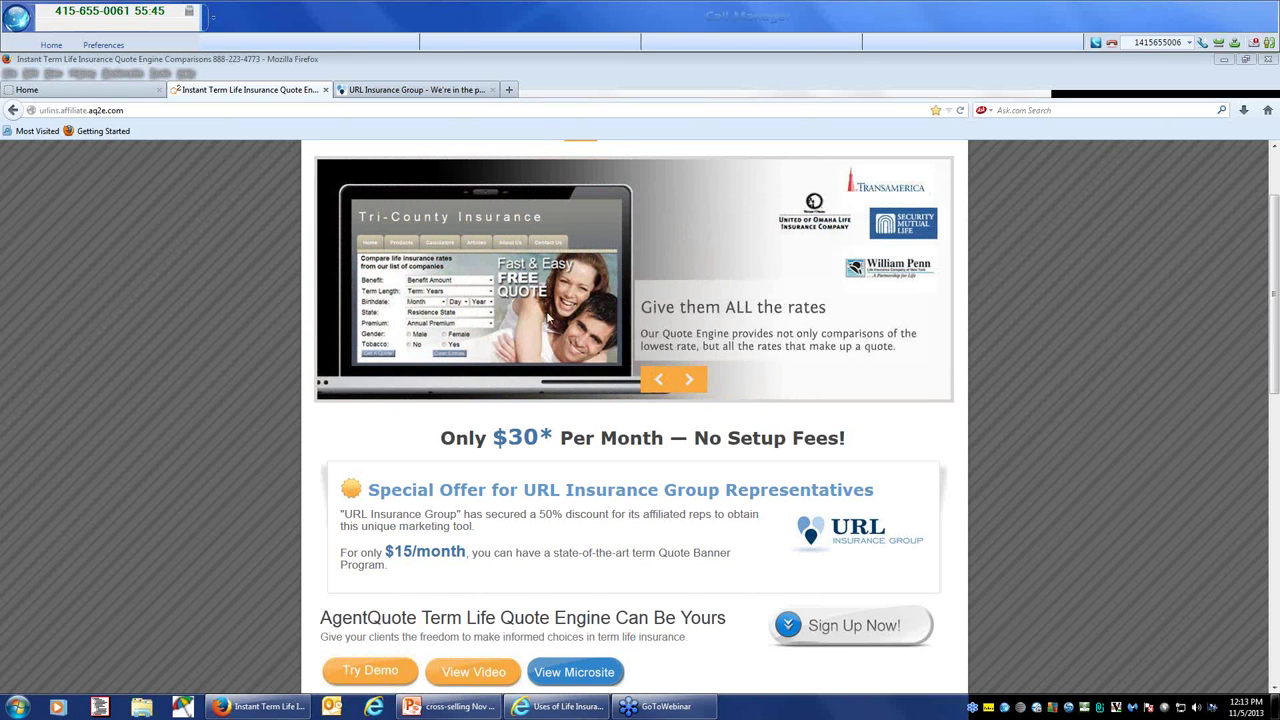
# Step: Return to the Term Life Quote Home page, then open a blank new tab
pyautogui.click(58, 92)
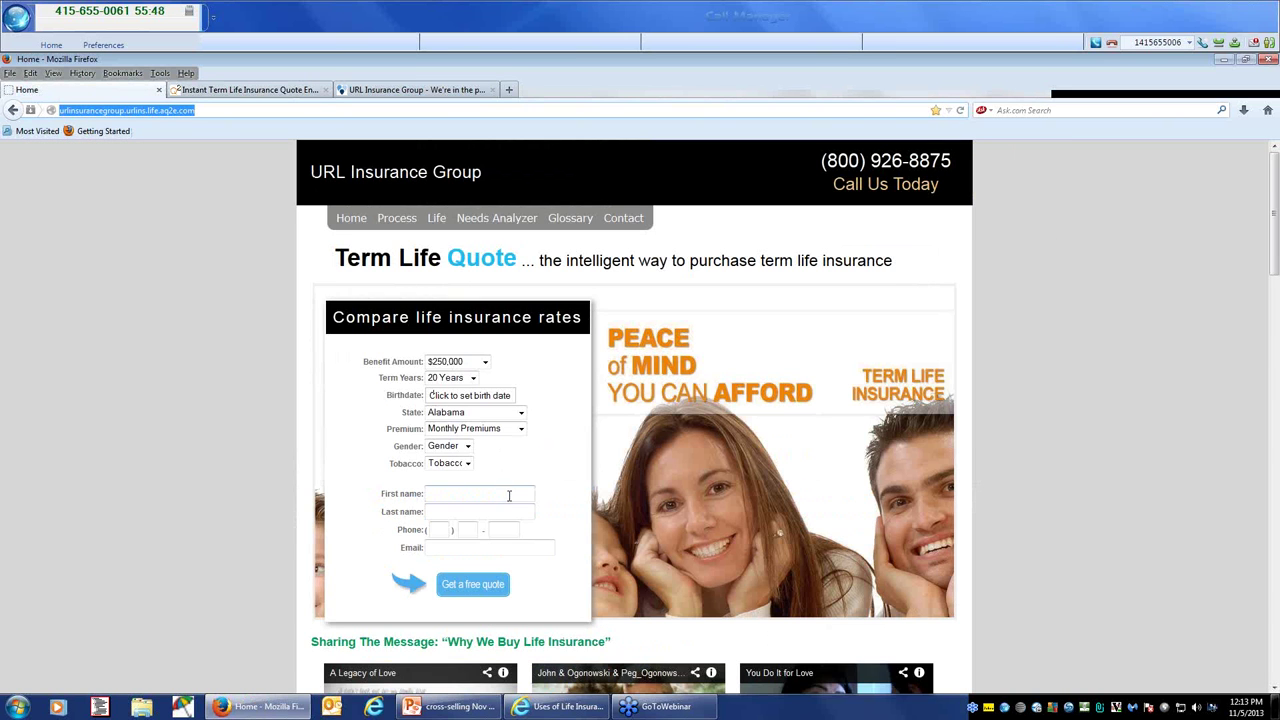
pyautogui.scroll(-1, 508, 491)
pyautogui.scroll(1, 506, 503)
pyautogui.click(509, 90)
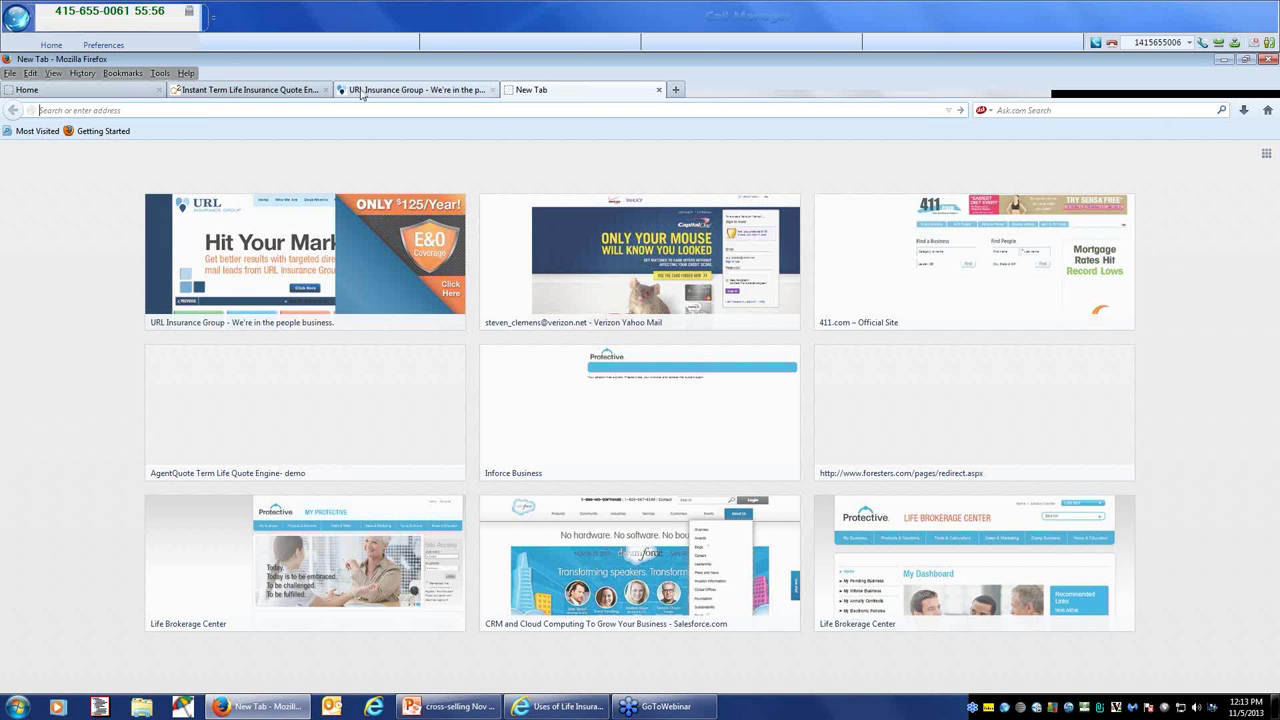
# Step: Load the AQ2E back office login page and submit the agent's login ID and password
pyautogui.click(107, 76)
pyautogui.click(180, 370)
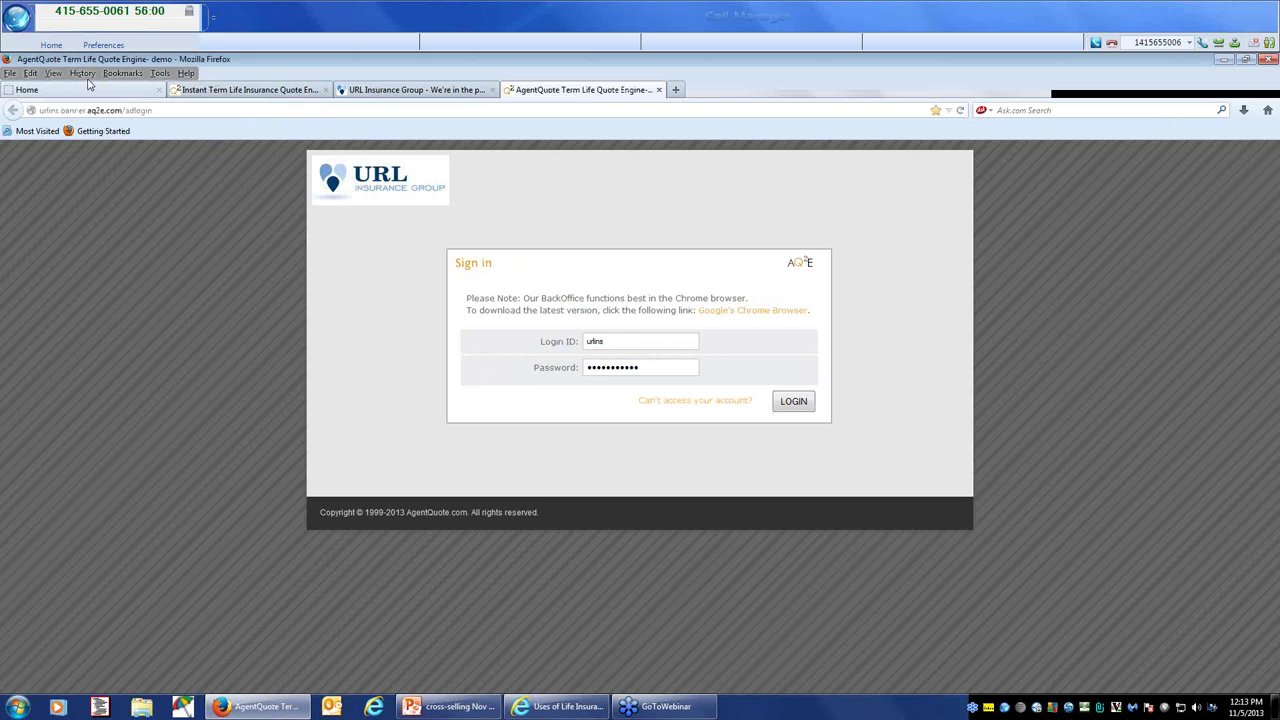
pyautogui.doubleClick(654, 343)
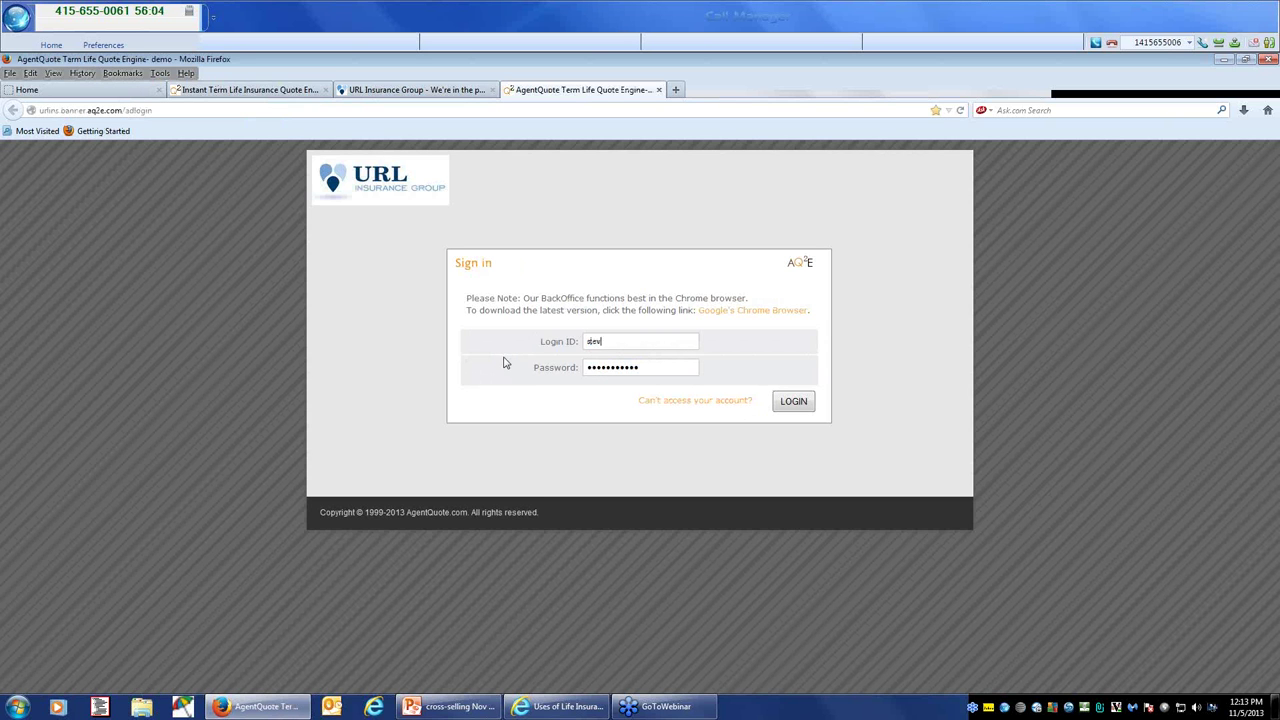
pyautogui.press('Tab')
pyautogui.write('********')
pyautogui.click(797, 408)
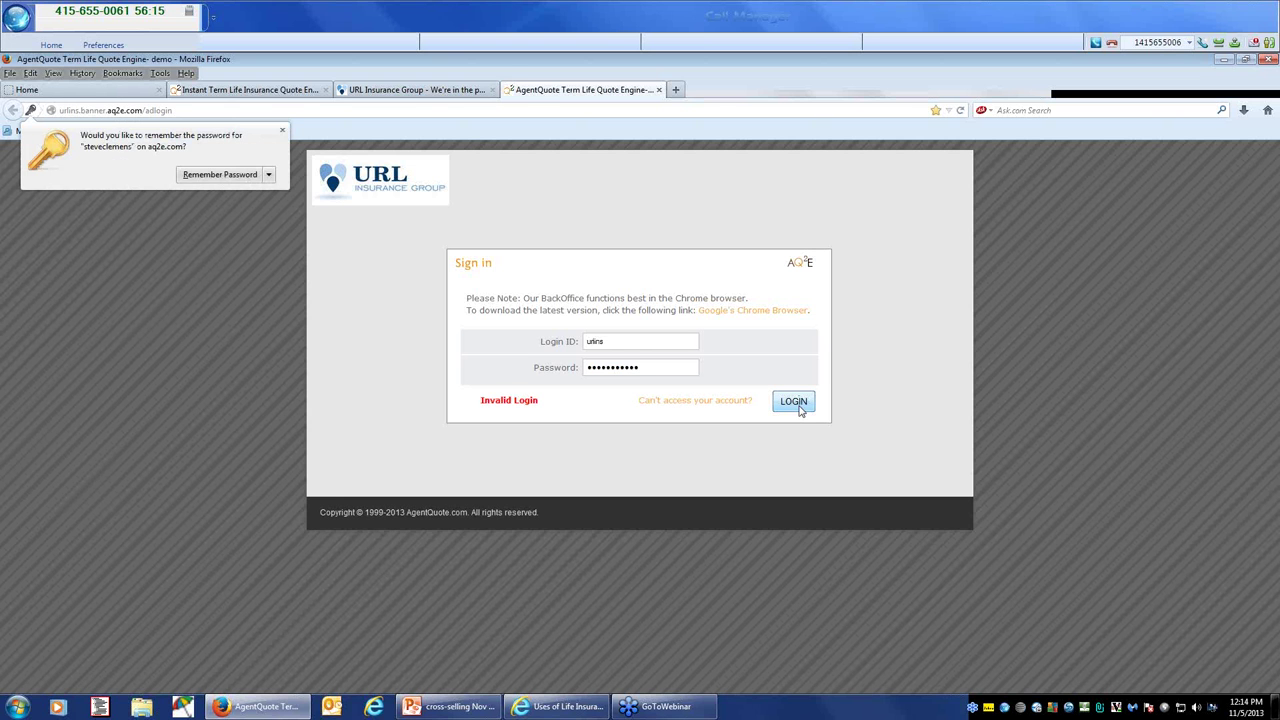
# Step: Retype the login ID and password after the Invalid Login message and resubmit
pyautogui.click(657, 367)
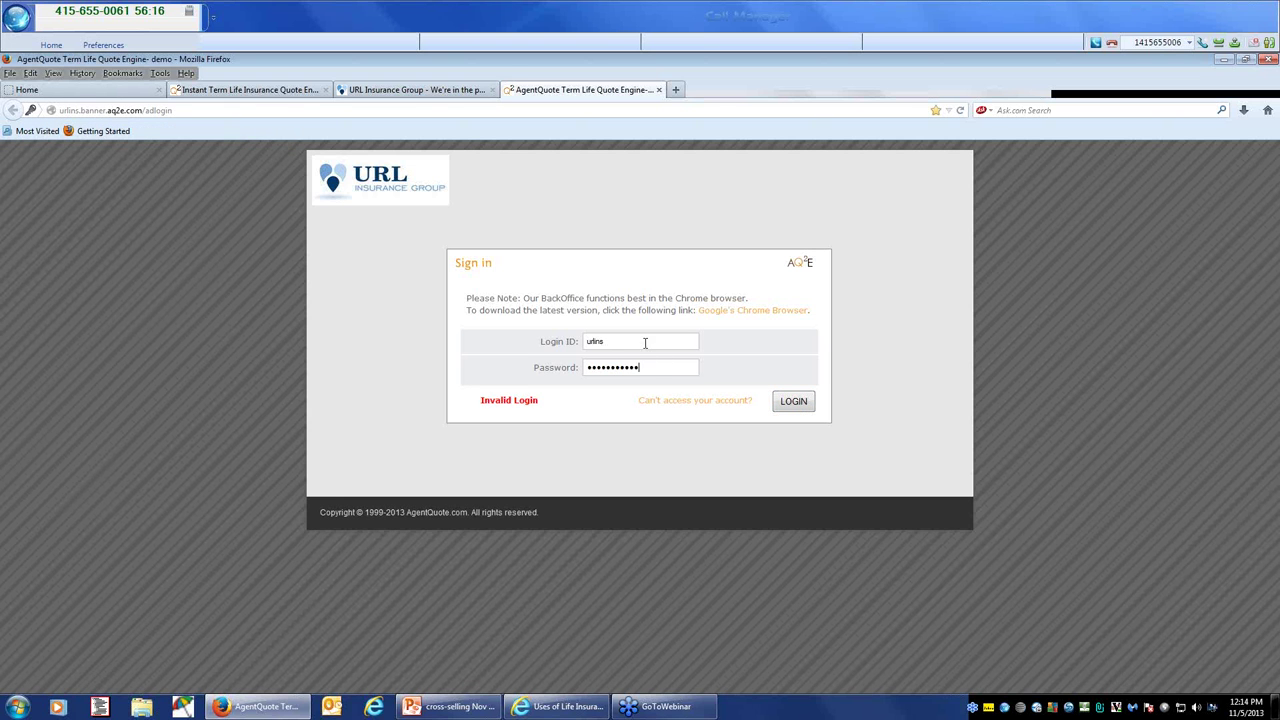
pyautogui.moveTo(643, 341); pyautogui.dragTo(549, 343)
pyautogui.moveTo(645, 367); pyautogui.dragTo(503, 373)
pyautogui.write('*********')
pyautogui.click(793, 403)
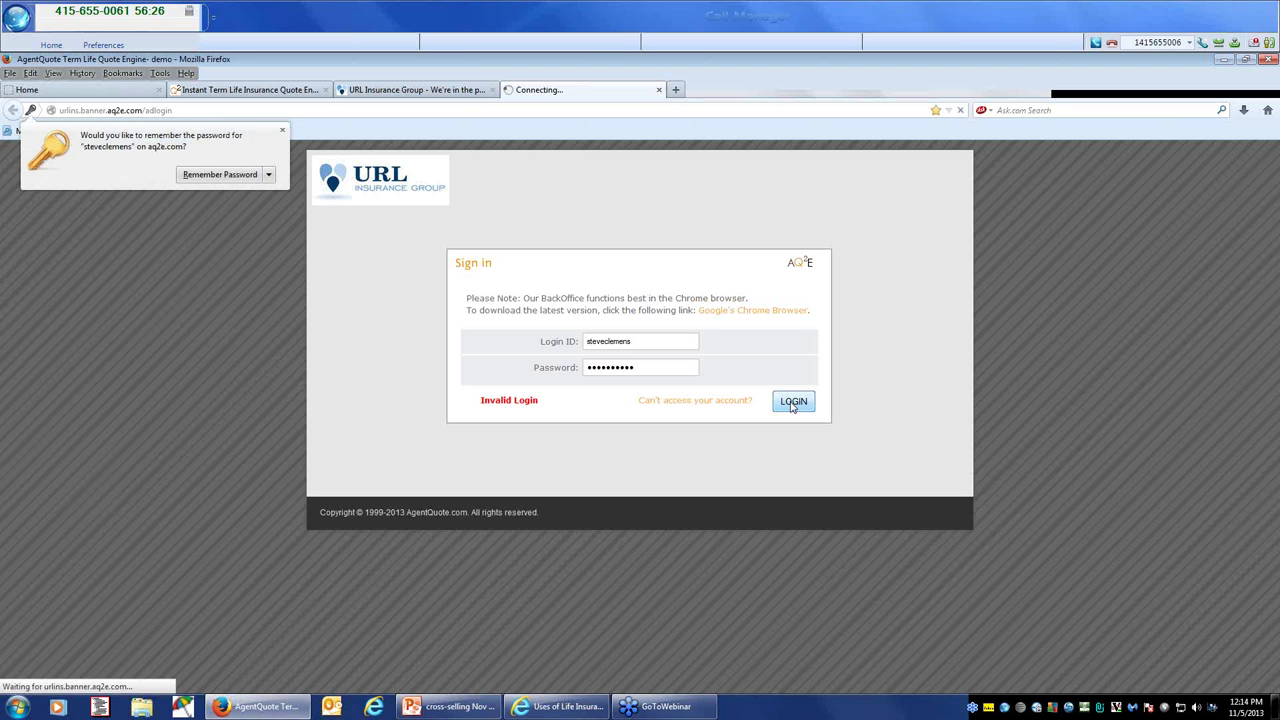
# Step: Reload the AQ2E URL Logon page bookmark and sign in with the agent's credentials
pyautogui.click(139, 76)
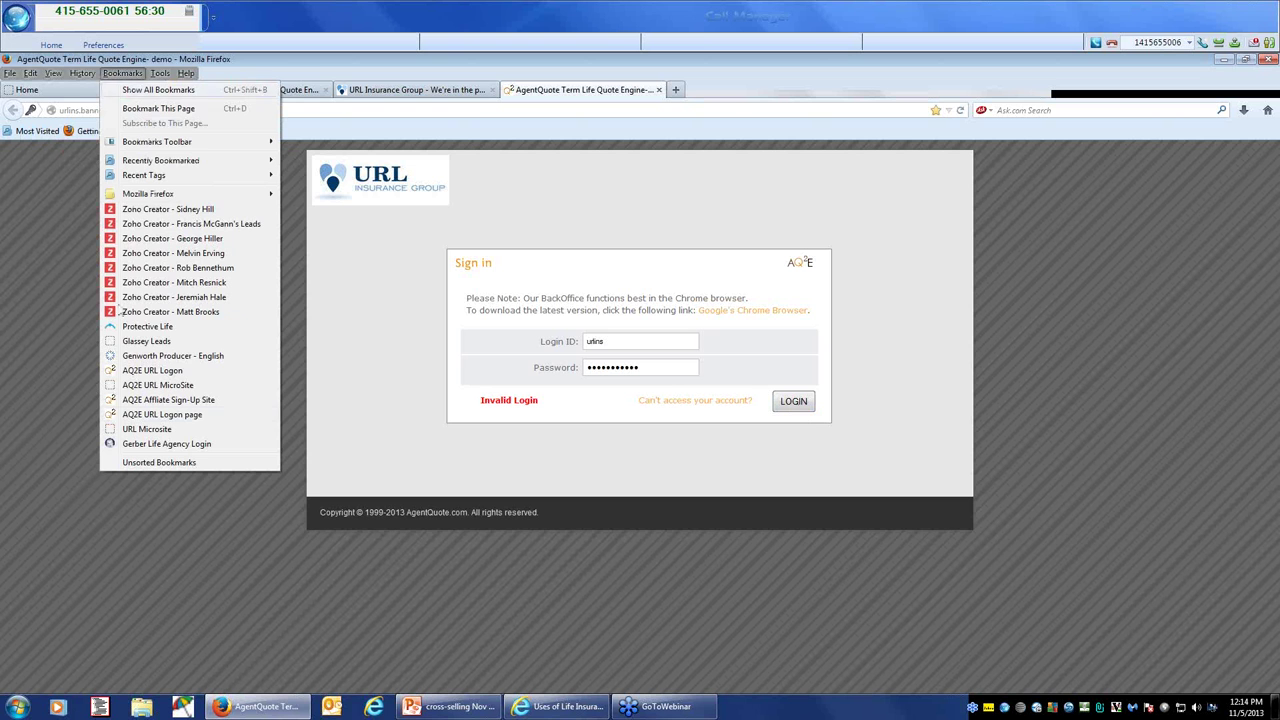
pyautogui.click(160, 414)
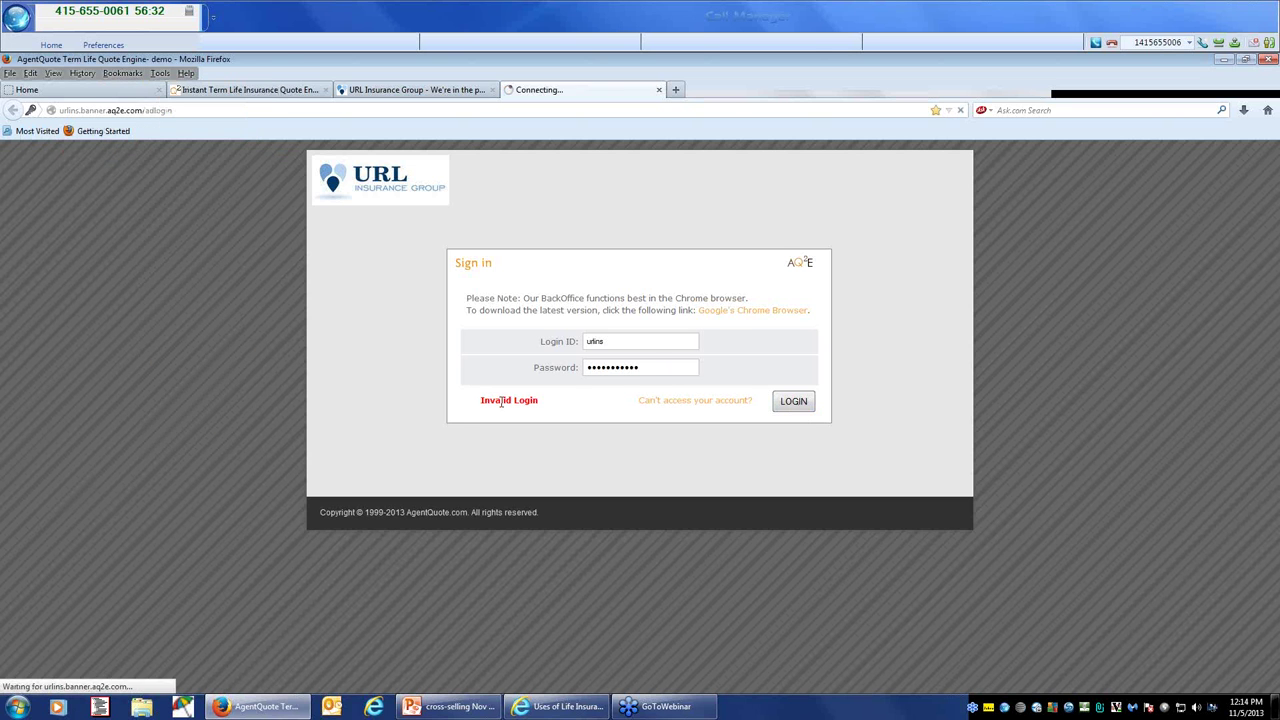
pyautogui.doubleClick(621, 344)
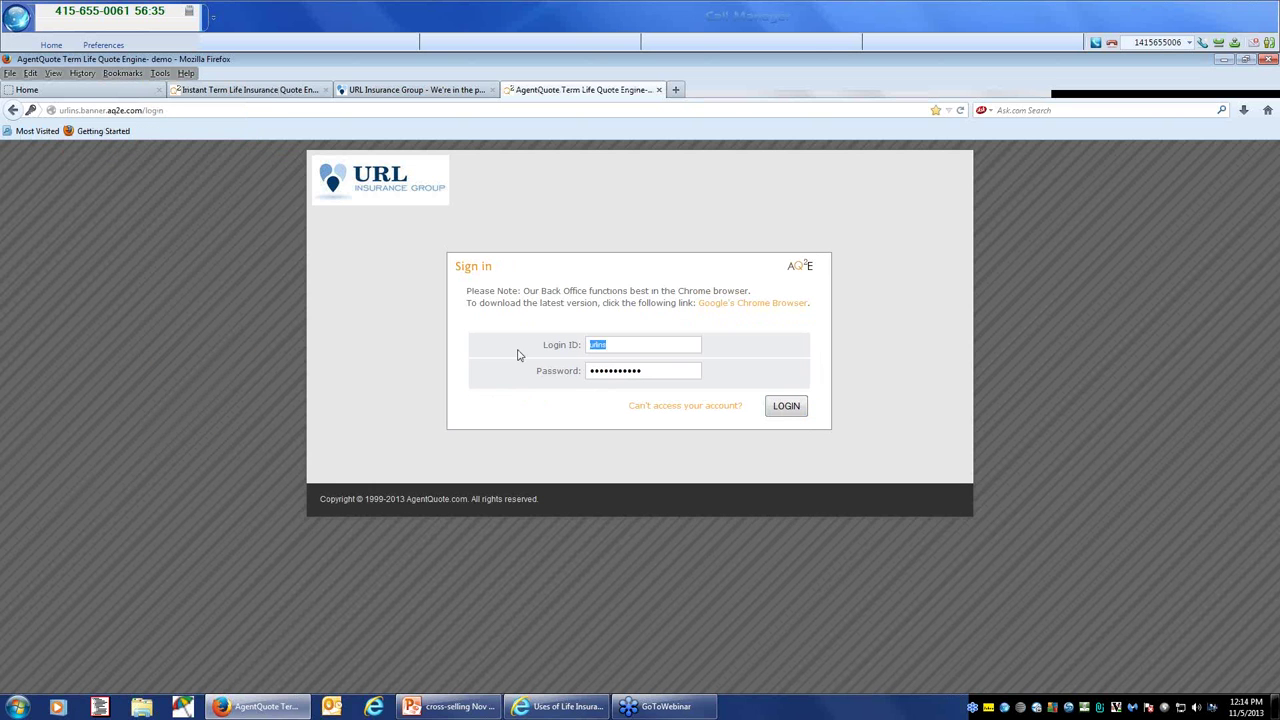
pyautogui.press('Tab')
pyautogui.write('**********')
pyautogui.click(788, 406)
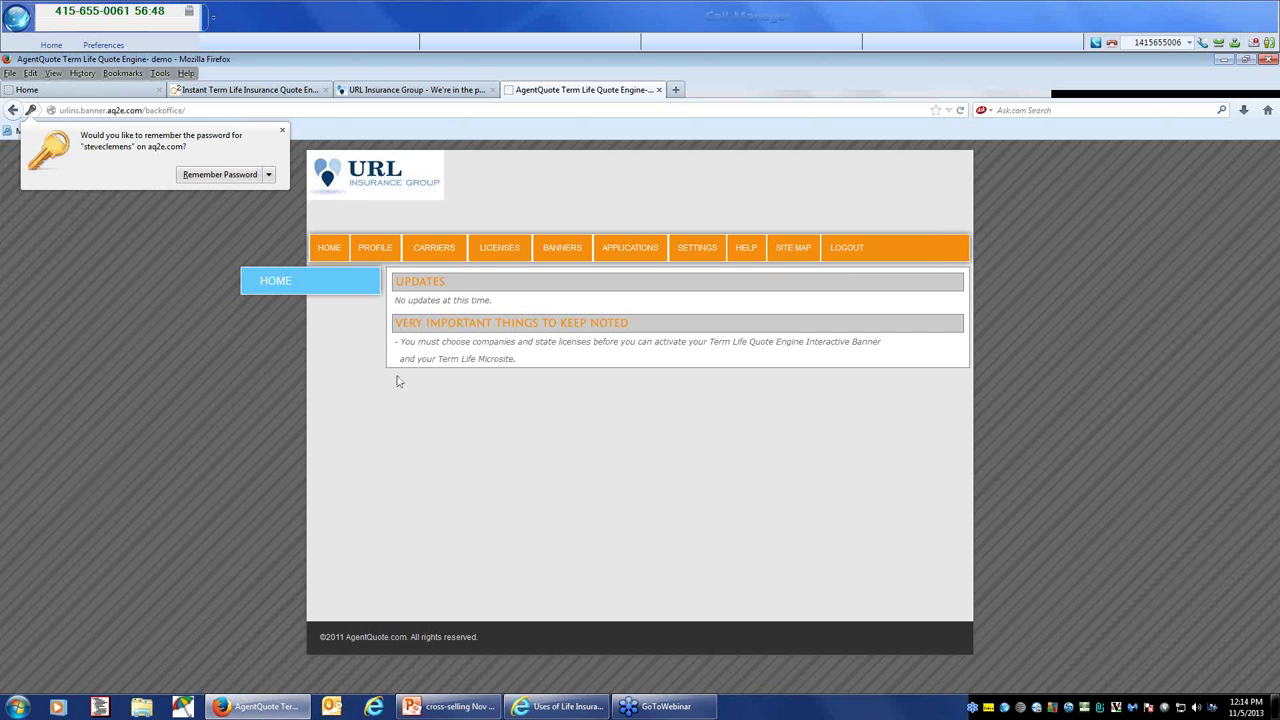
# Step: Review the profile contact details and scroll through the selected carriers list
pyautogui.click(375, 254)
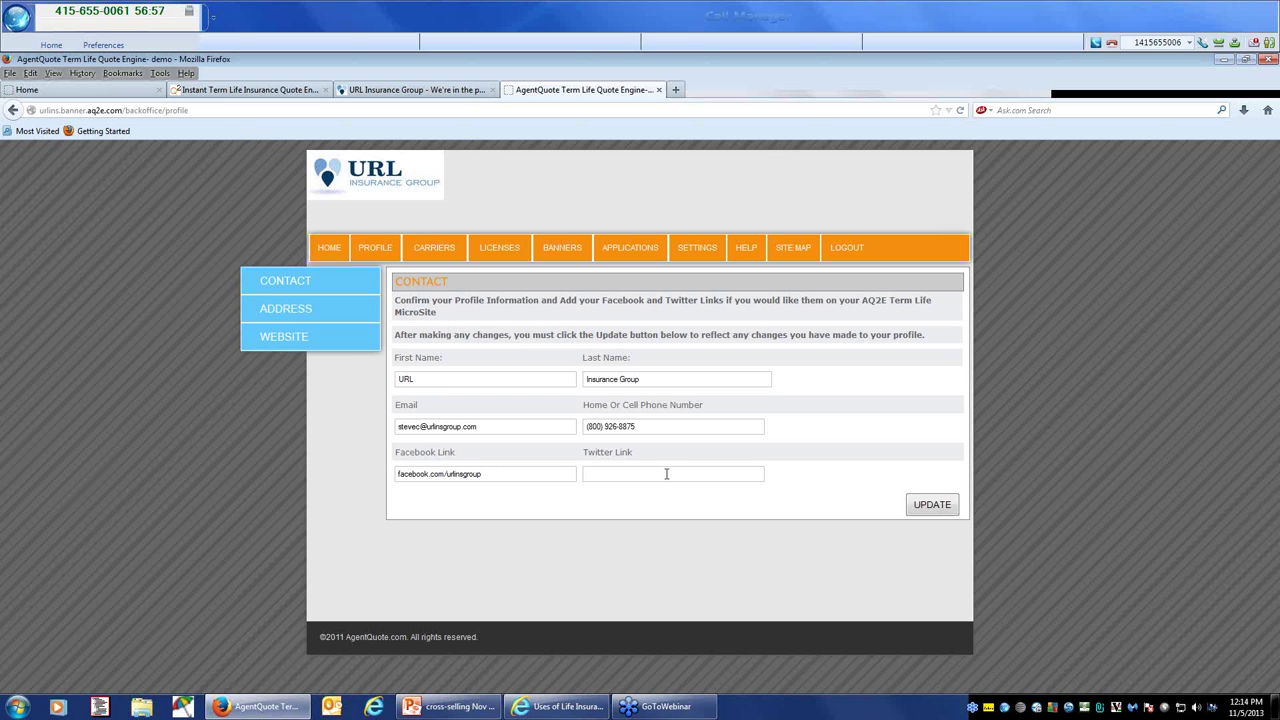
pyautogui.click(440, 251)
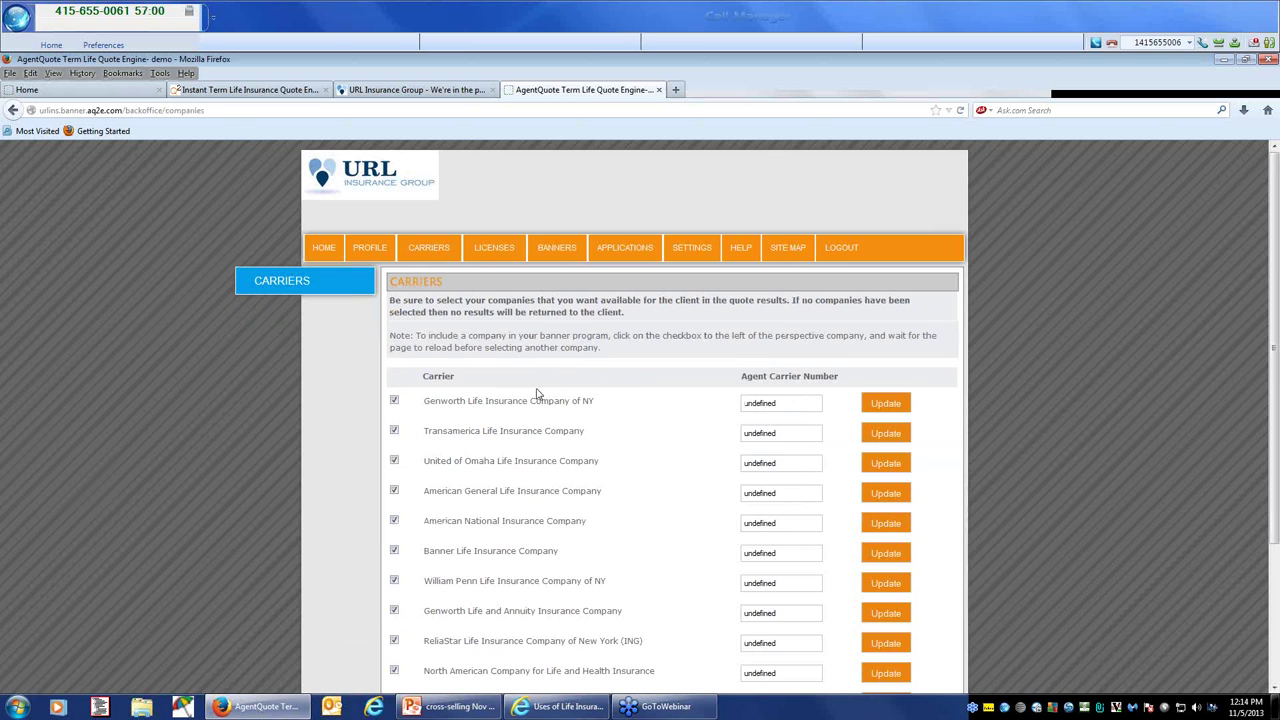
pyautogui.scroll(-4, 533, 400)
pyautogui.scroll(4, 531, 403)
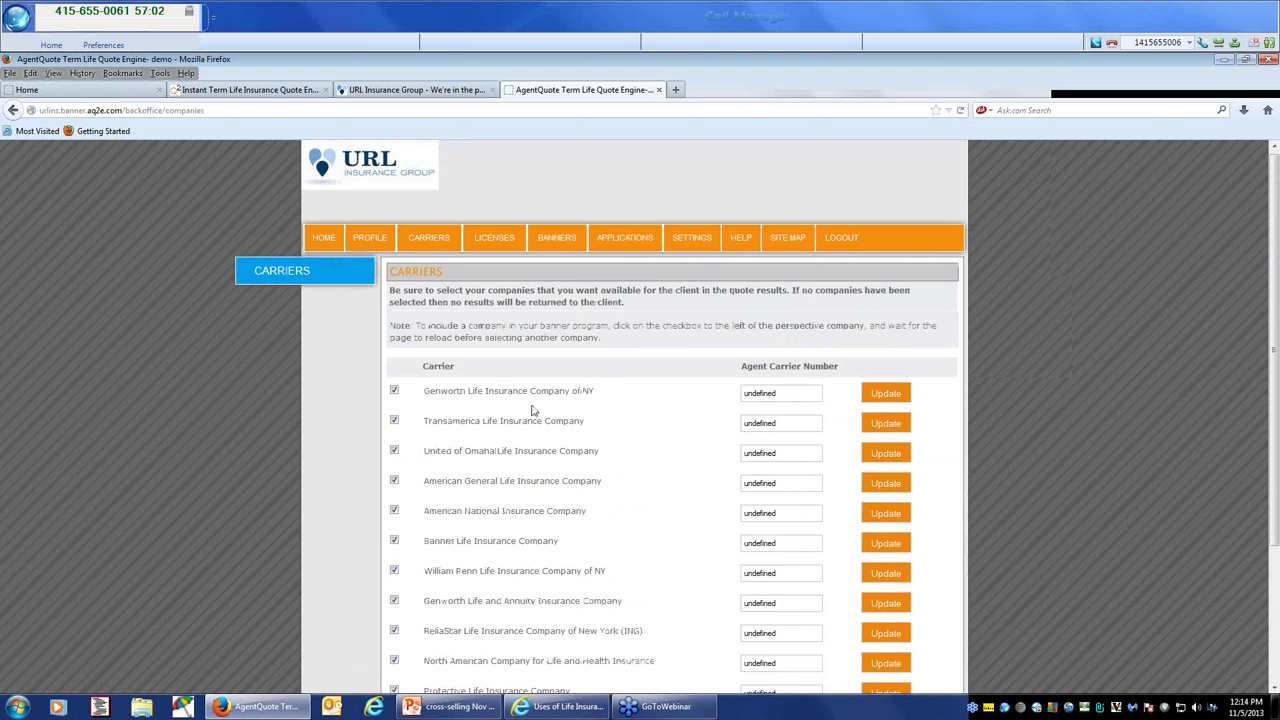
pyautogui.scroll(-2, 531, 403)
pyautogui.scroll(-1, 533, 418)
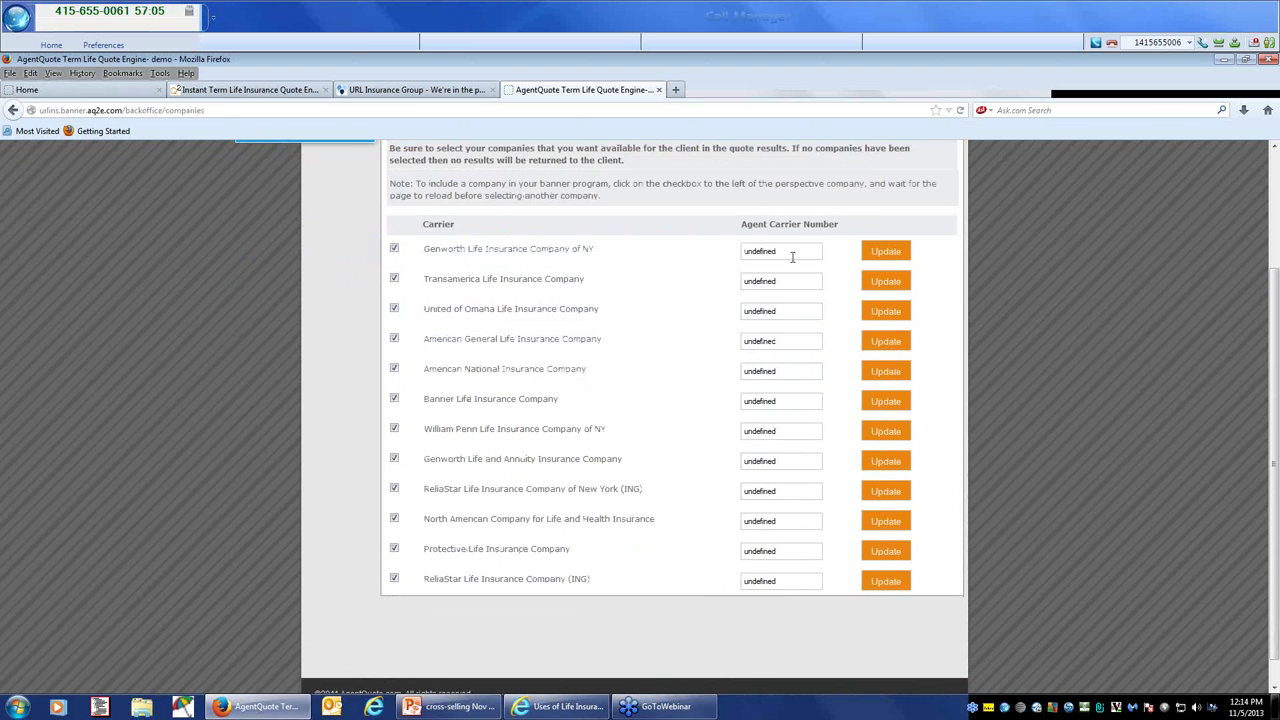
pyautogui.scroll(3, 508, 252)
# Step: Scroll through the Licenses page's list of states and their license numbers
pyautogui.click(508, 252)
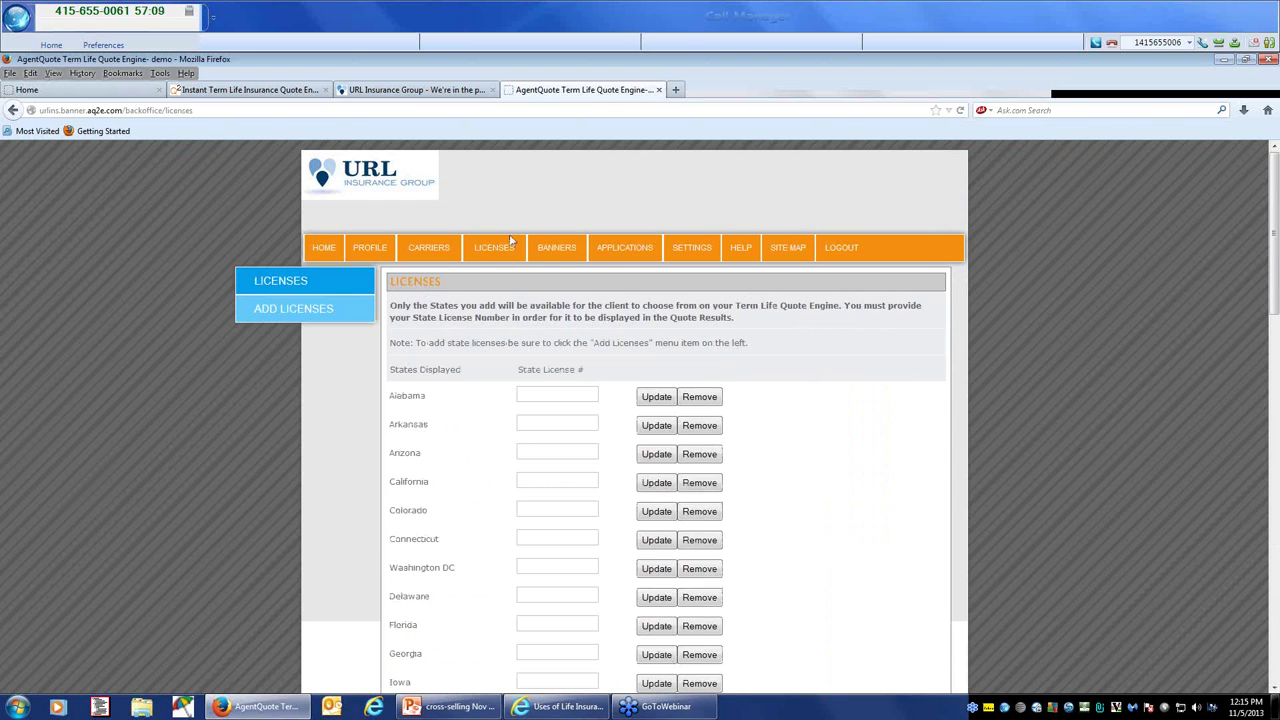
pyautogui.scroll(-5, 514, 512)
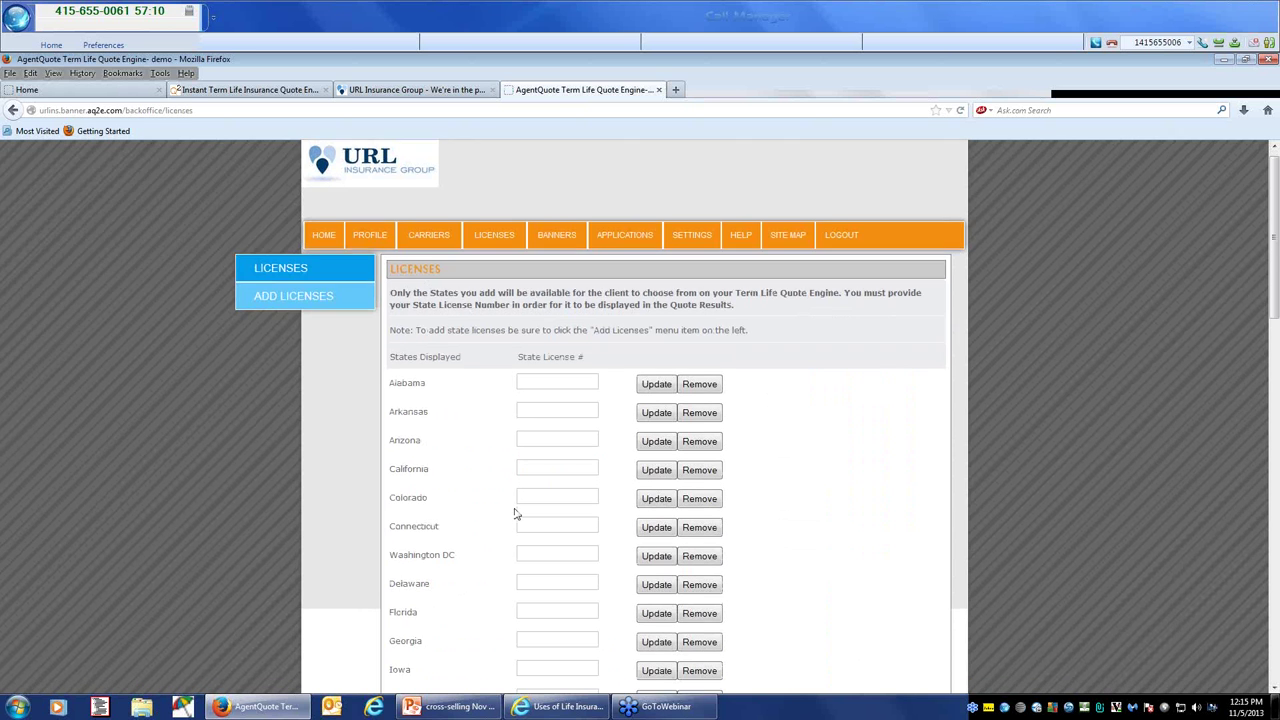
pyautogui.scroll(5, 514, 512)
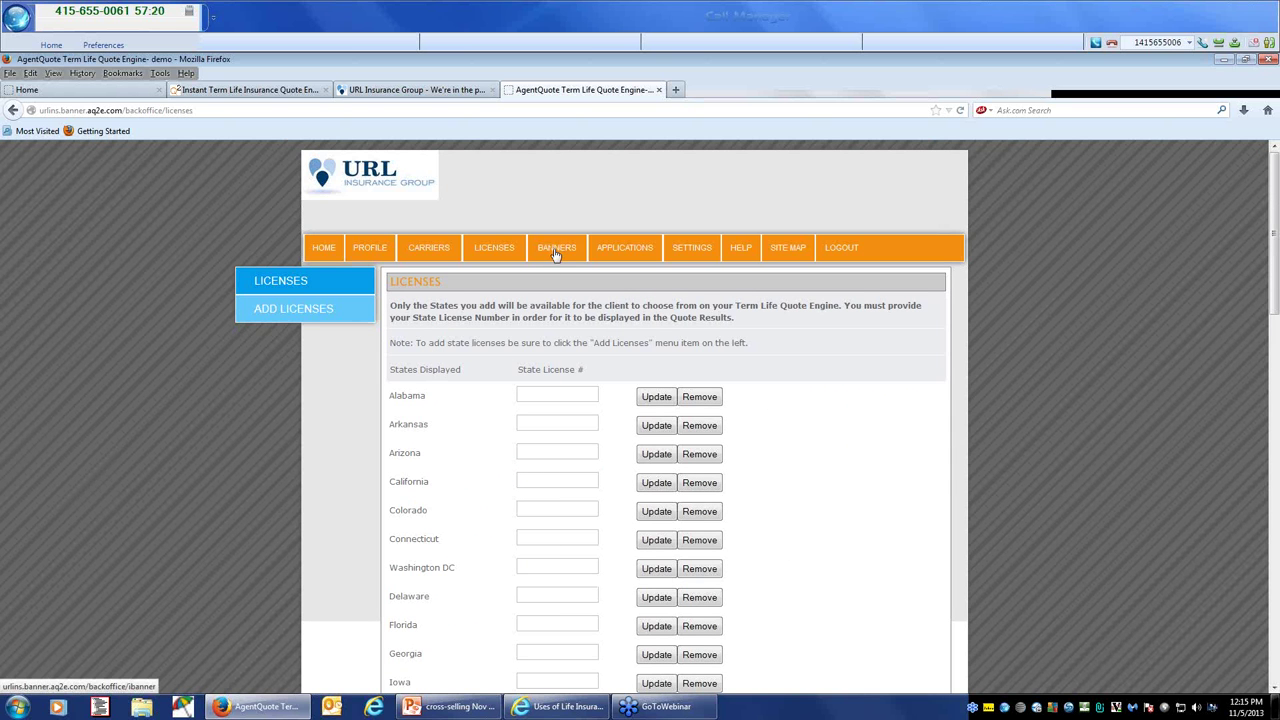
# Step: Open the photo banners page and scroll down to the banner preview
pyautogui.click(556, 254)
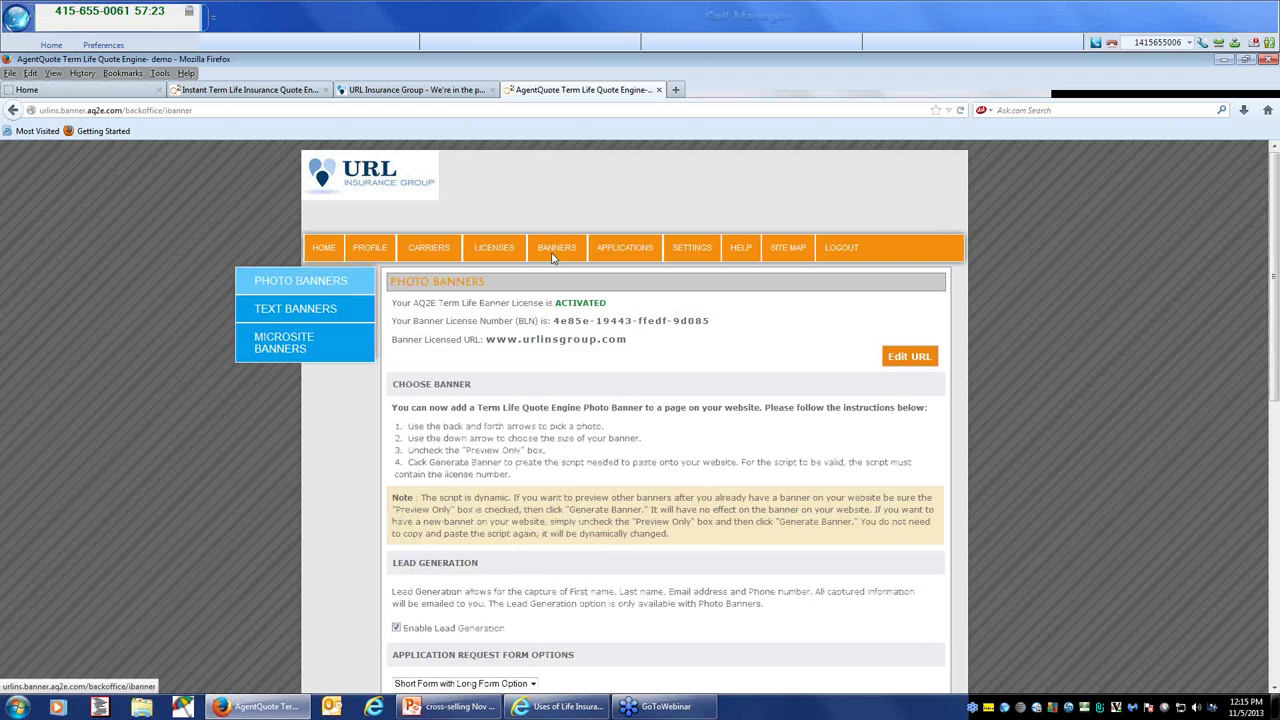
pyautogui.scroll(-4, 555, 413)
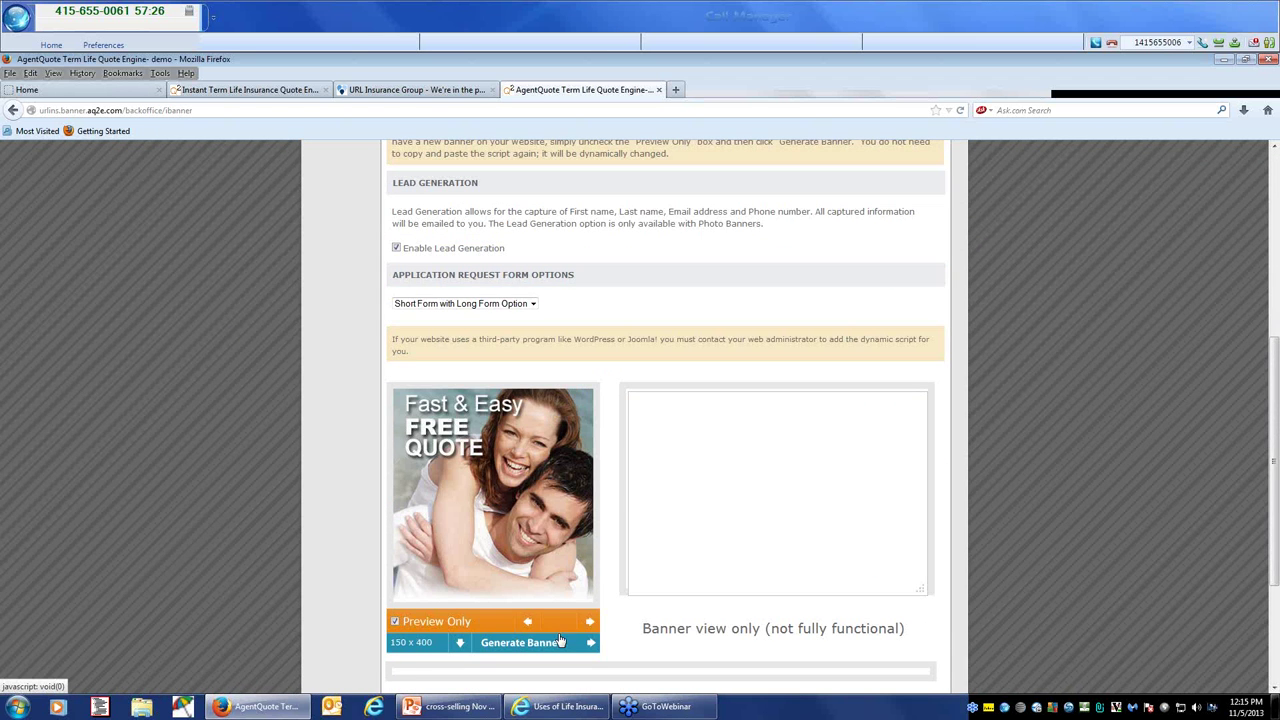
pyautogui.scroll(-1, 556, 600)
pyautogui.scroll(-1, 553, 577)
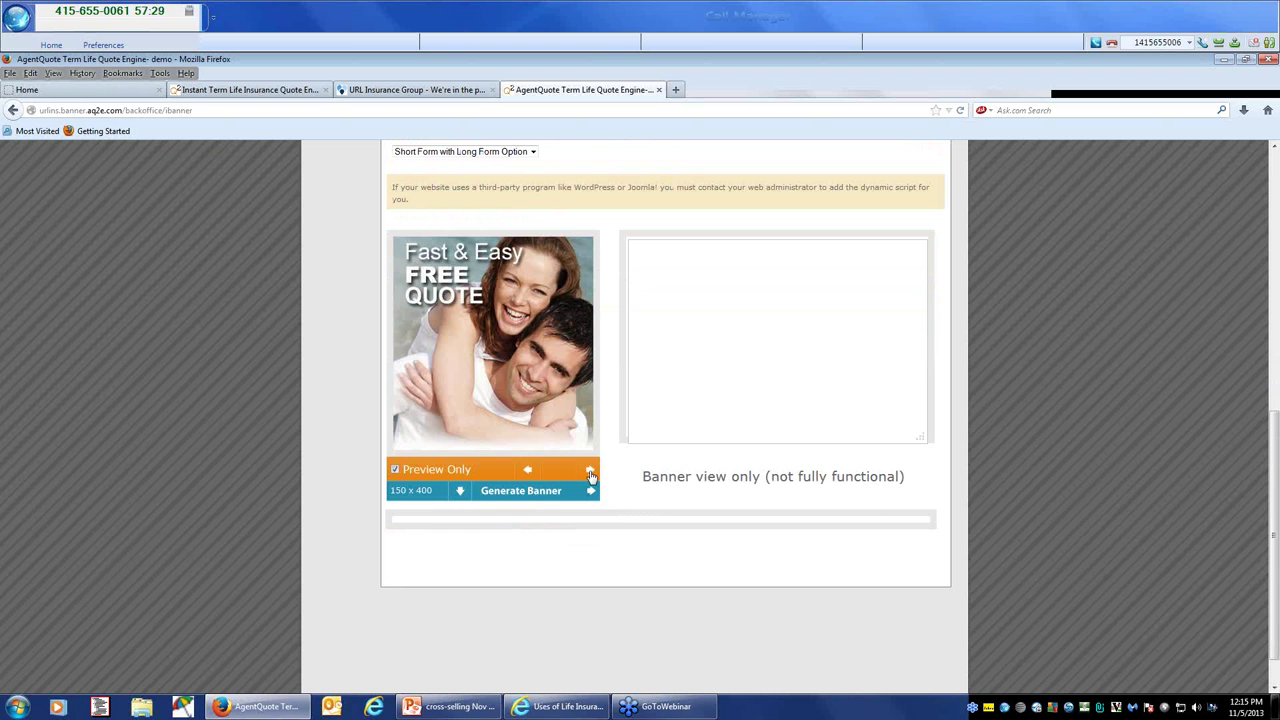
# Step: Cycle past the Peace of Mind, Coverage and Term Life banners to 'Protect the Ones You Love'
pyautogui.click(590, 471)
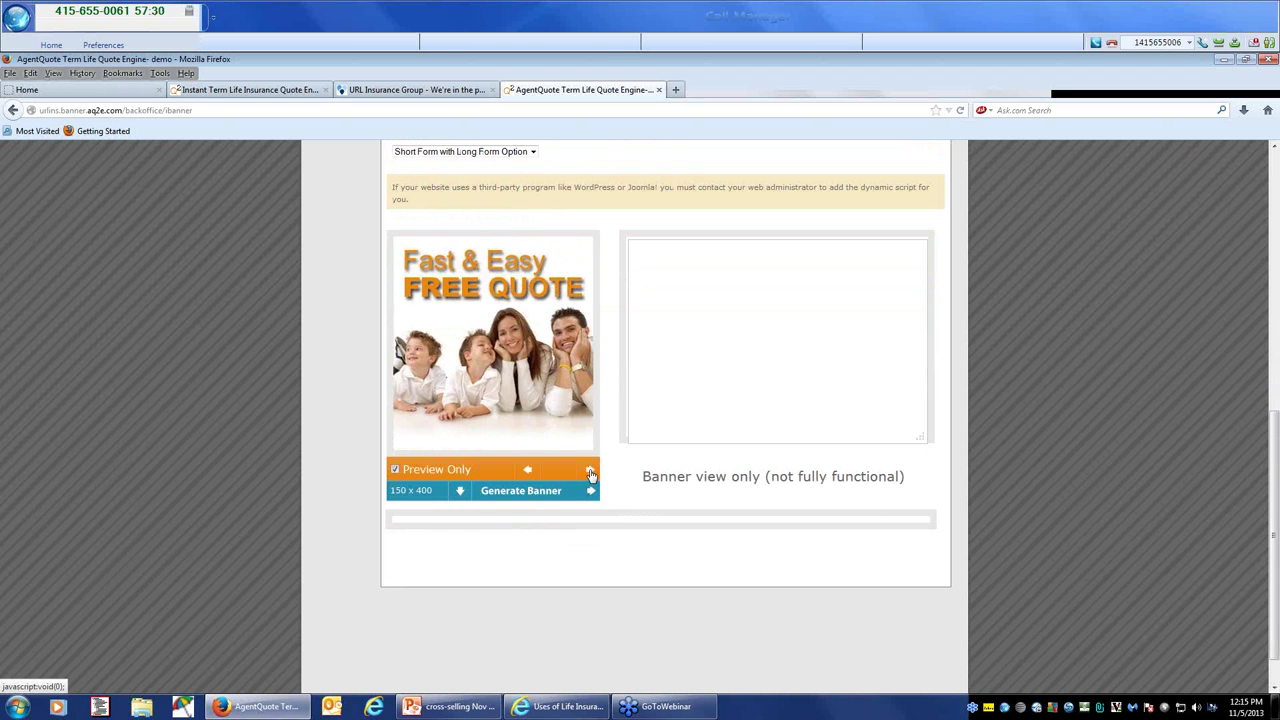
pyautogui.click(590, 471)
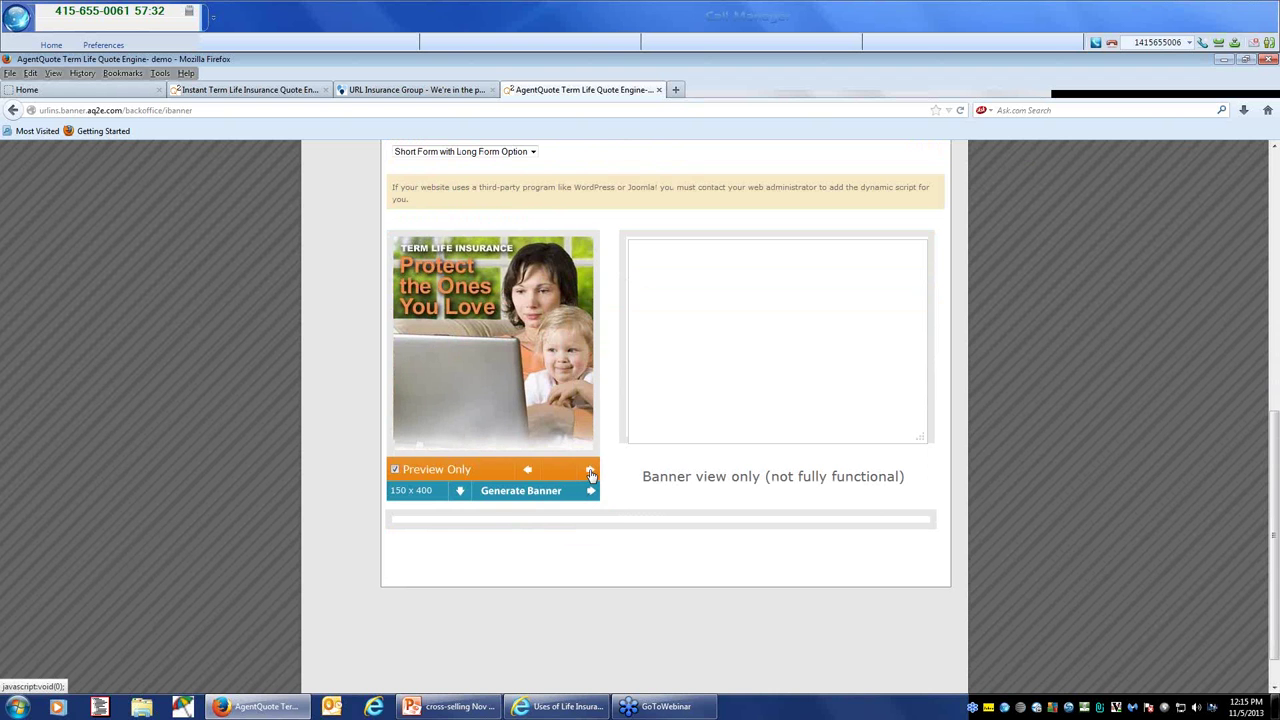
pyautogui.click(590, 471)
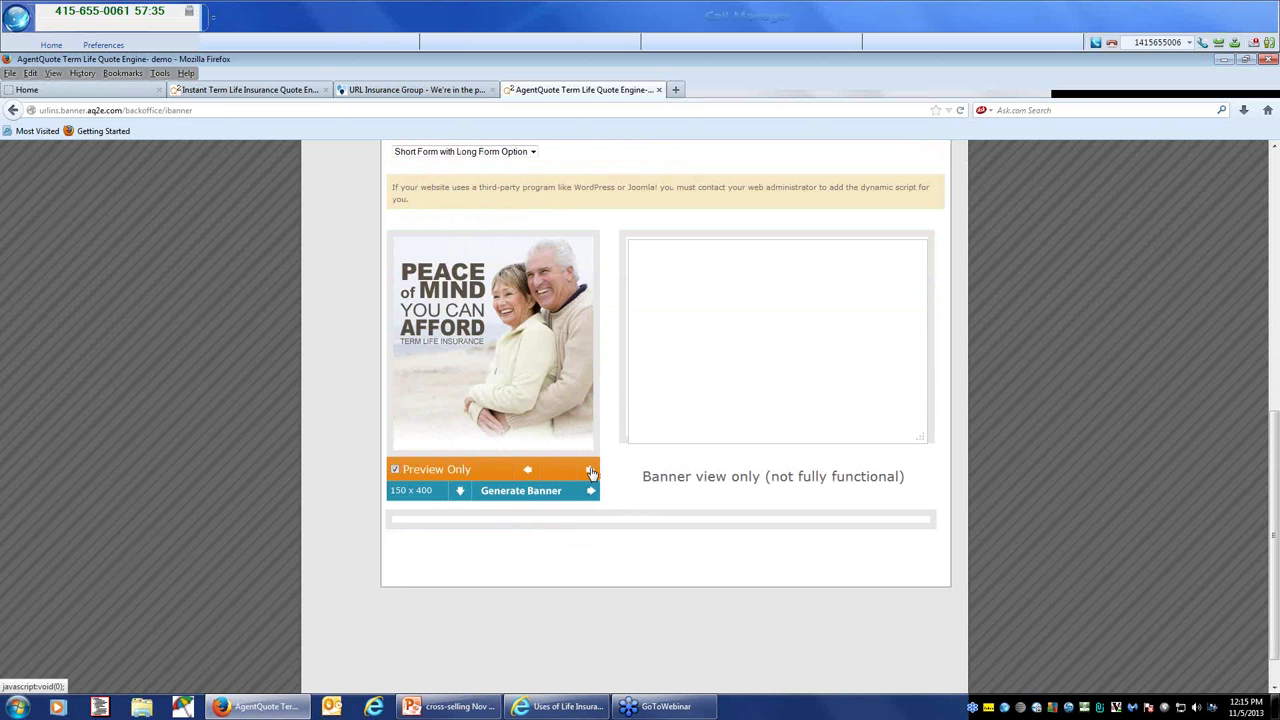
pyautogui.click(590, 471)
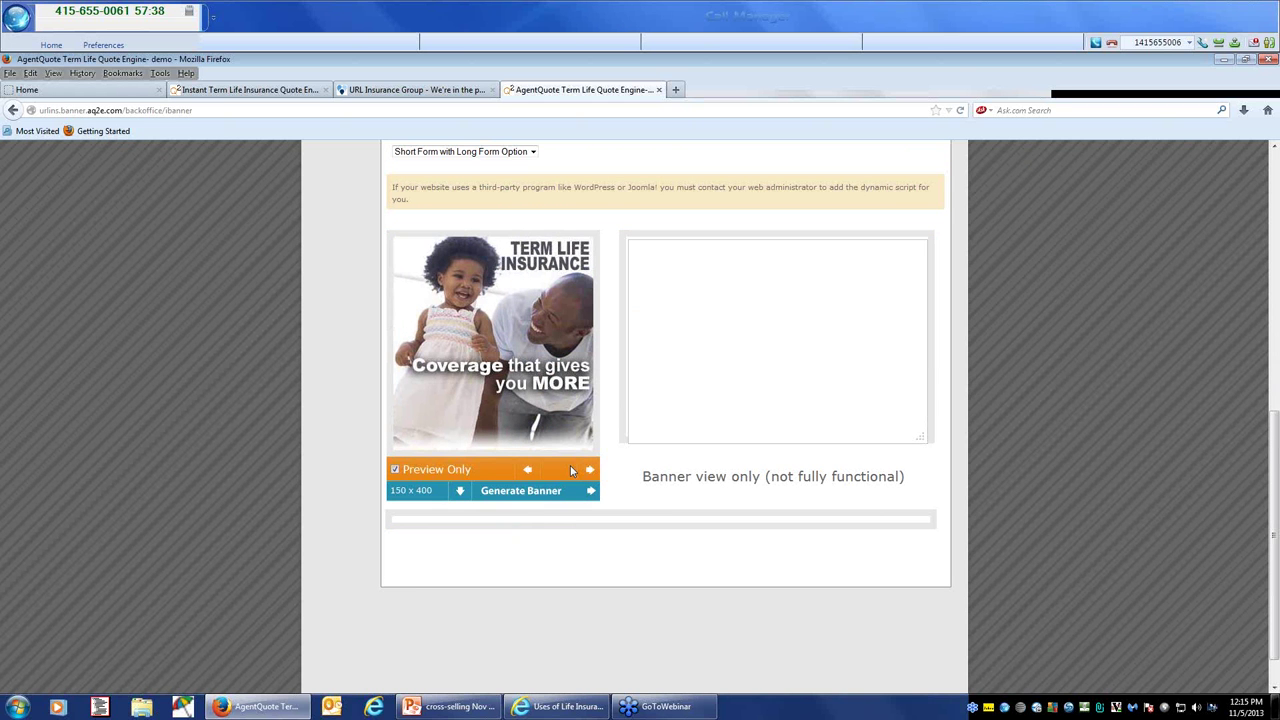
pyautogui.click(591, 471)
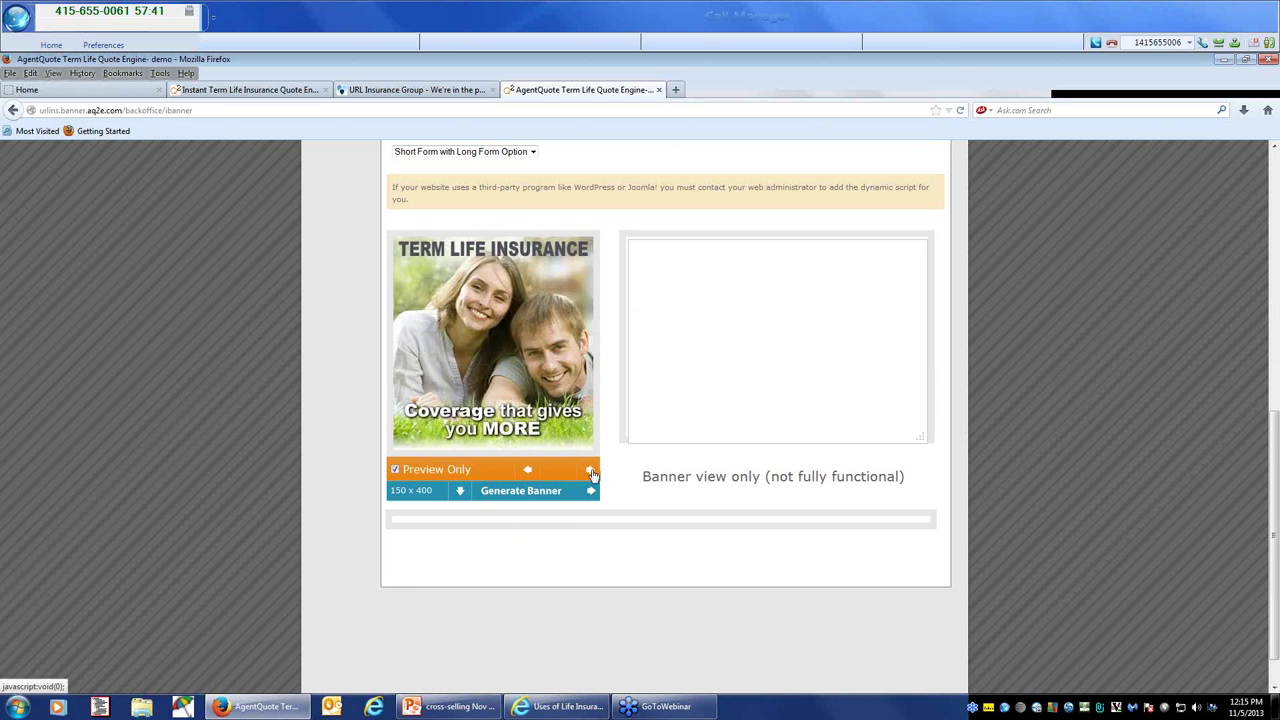
pyautogui.click(591, 471)
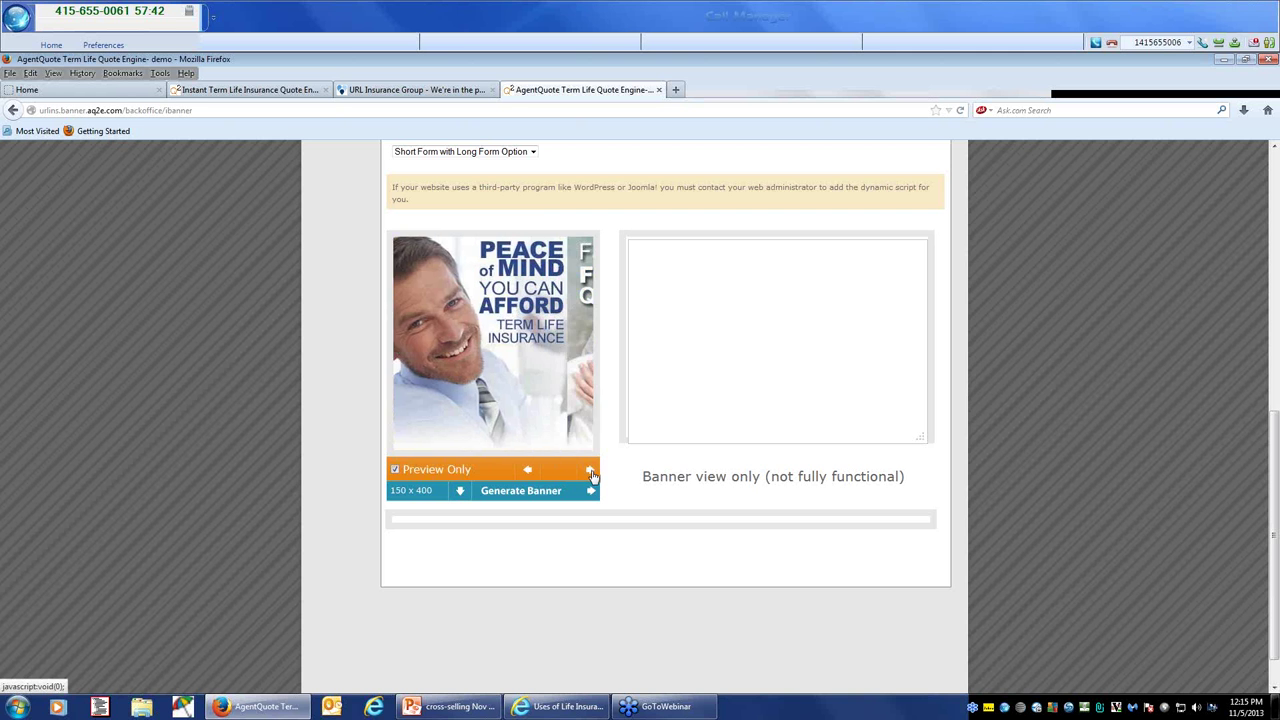
pyautogui.click(591, 471)
pyautogui.click(591, 471)
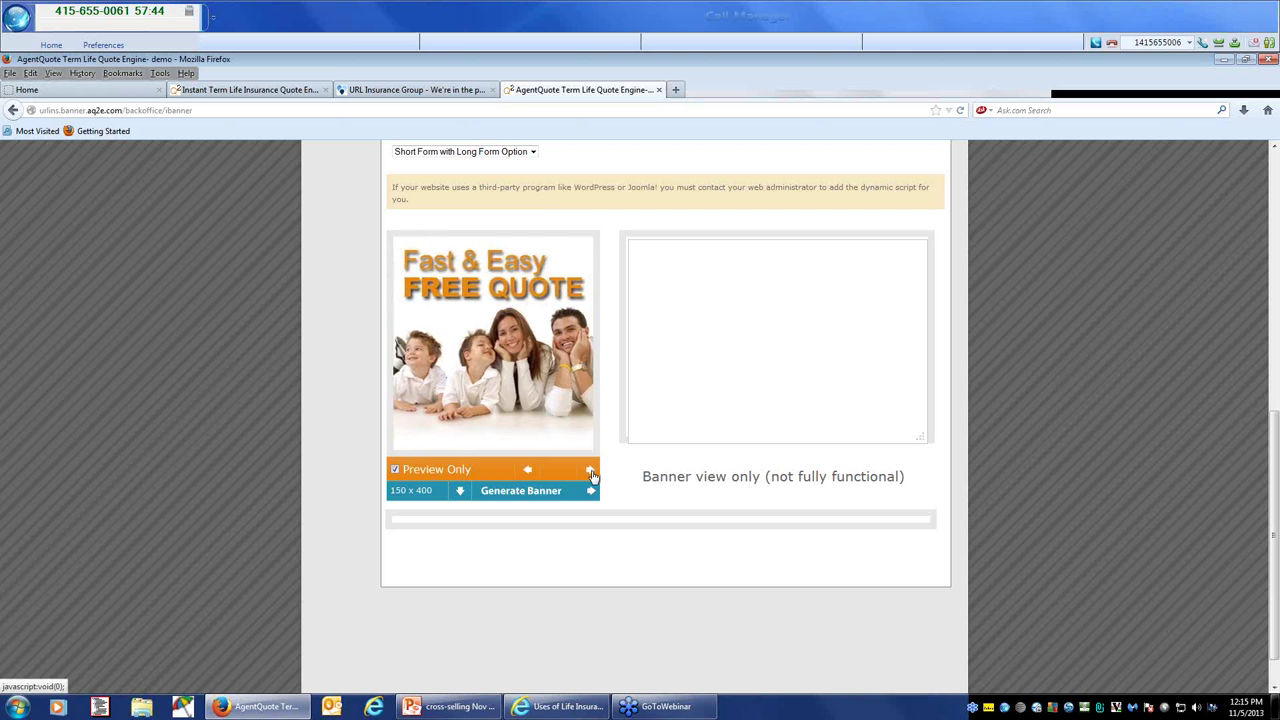
pyautogui.click(591, 471)
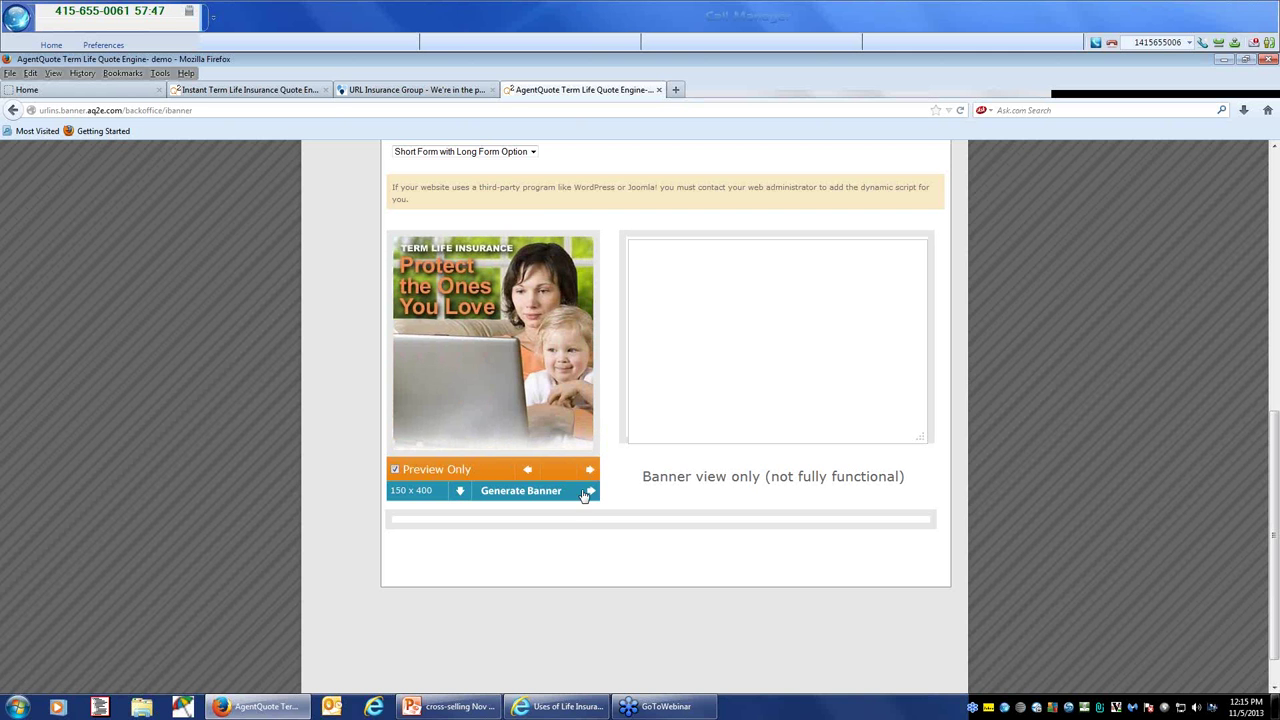
# Step: Generate the banner, then regenerate it at the 400 x 650 size
pyautogui.click(588, 492)
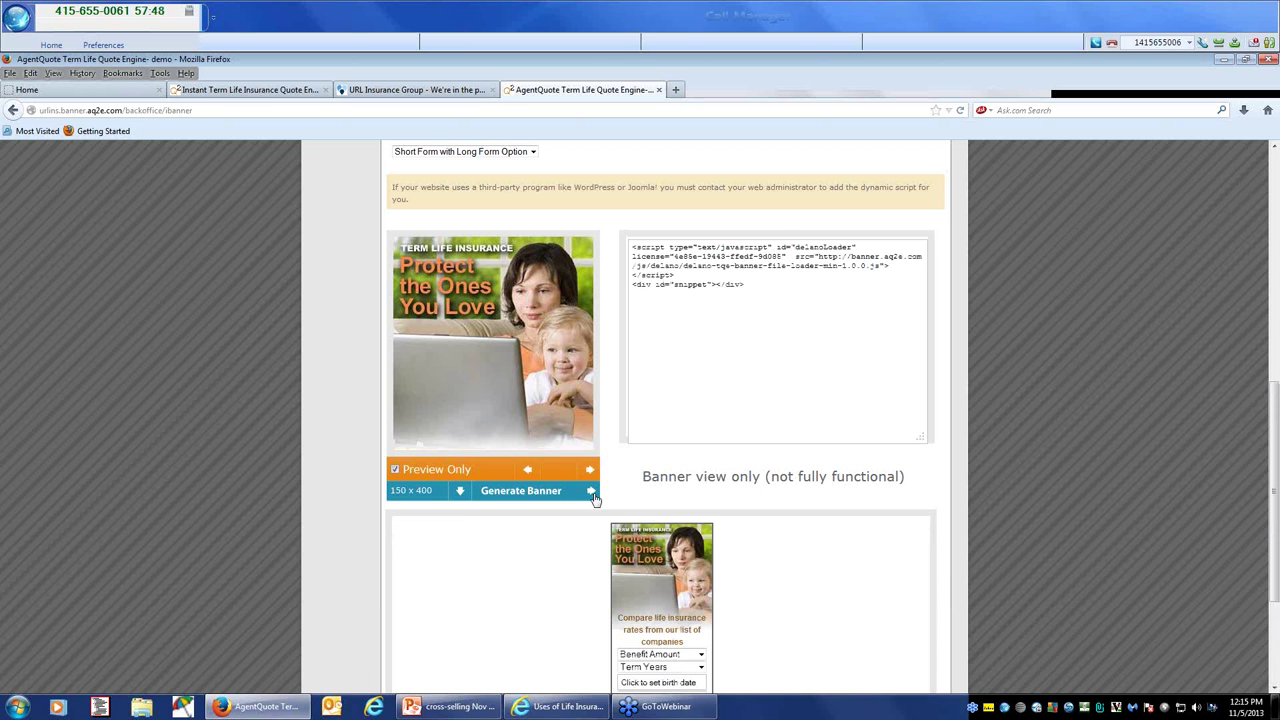
pyautogui.scroll(-3, 668, 465)
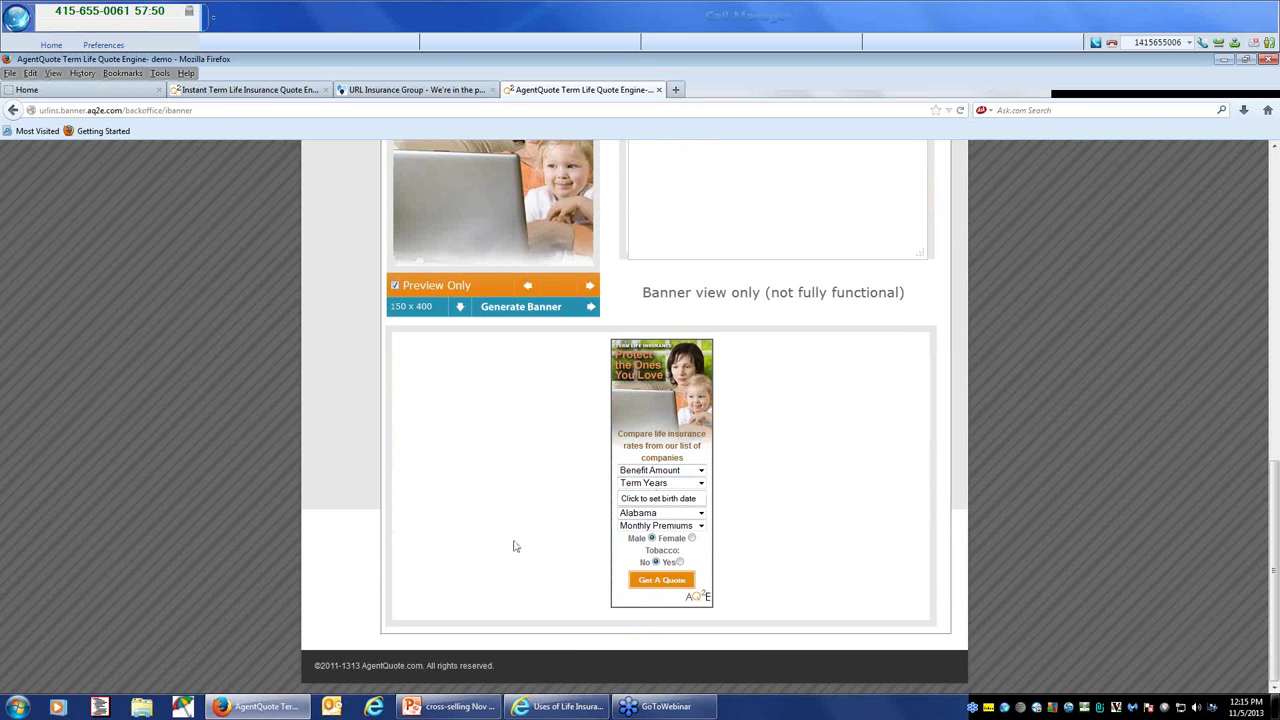
pyautogui.click(455, 307)
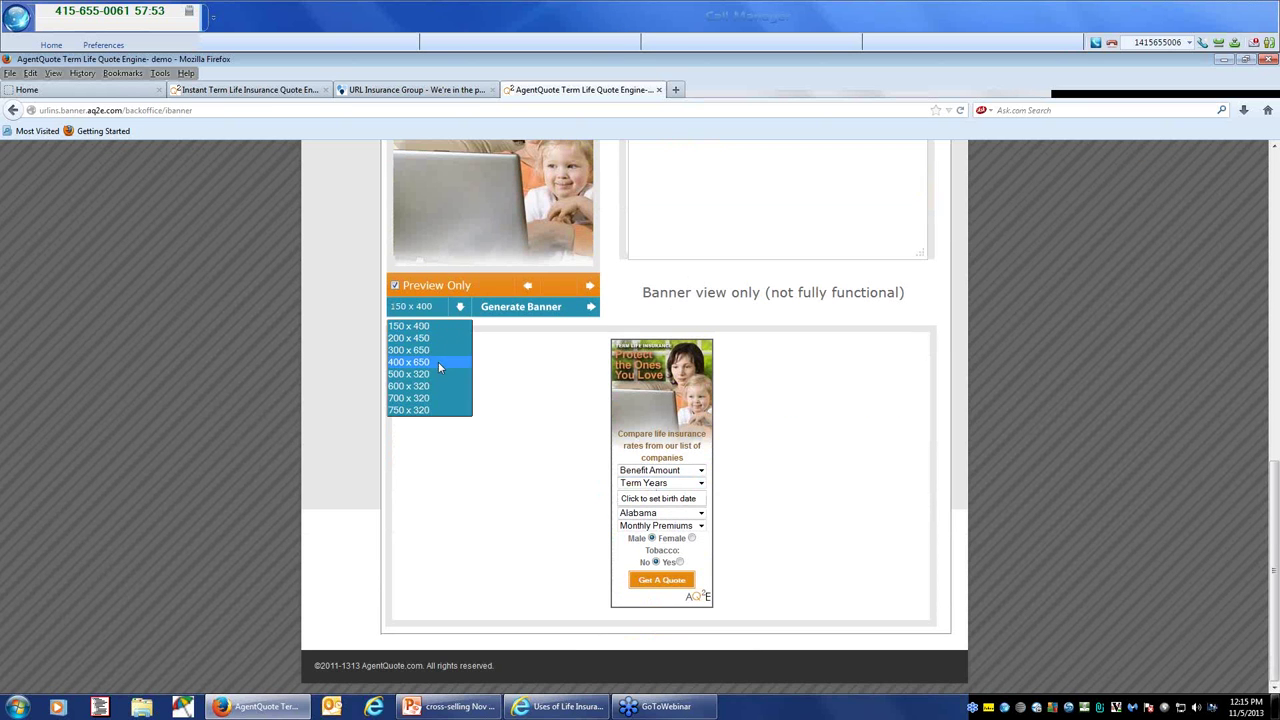
pyautogui.click(436, 361)
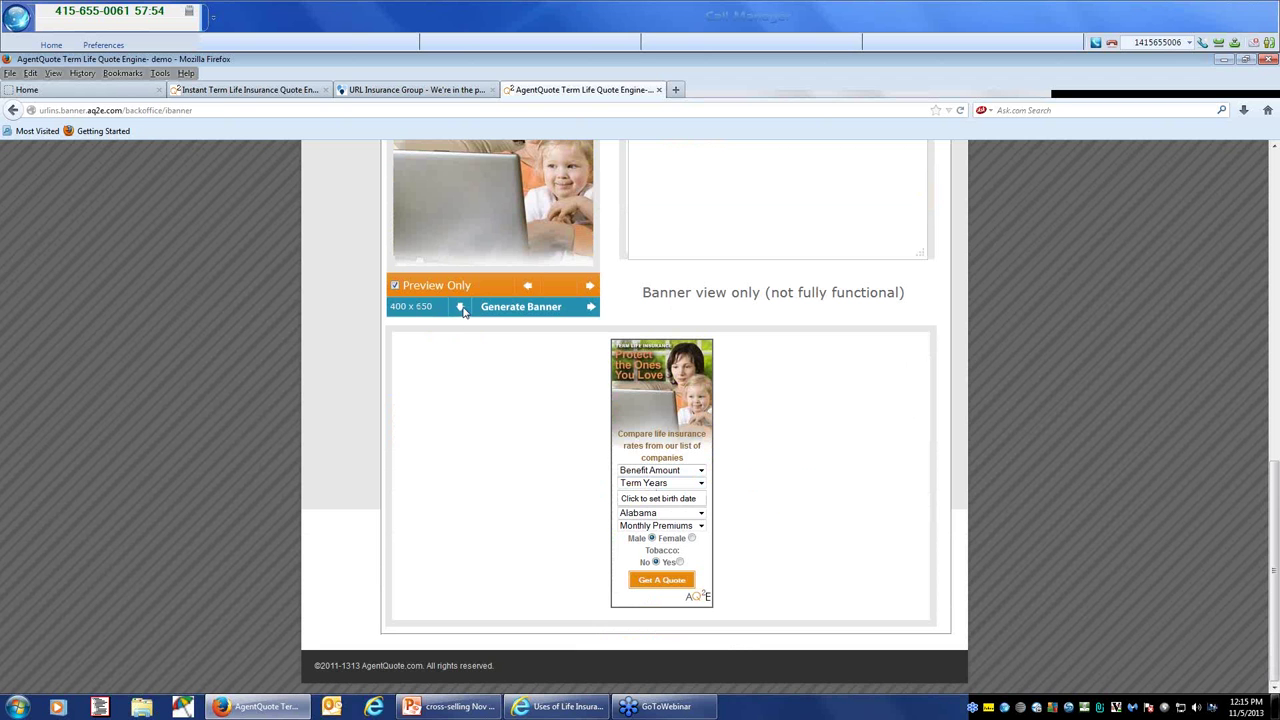
pyautogui.click(516, 312)
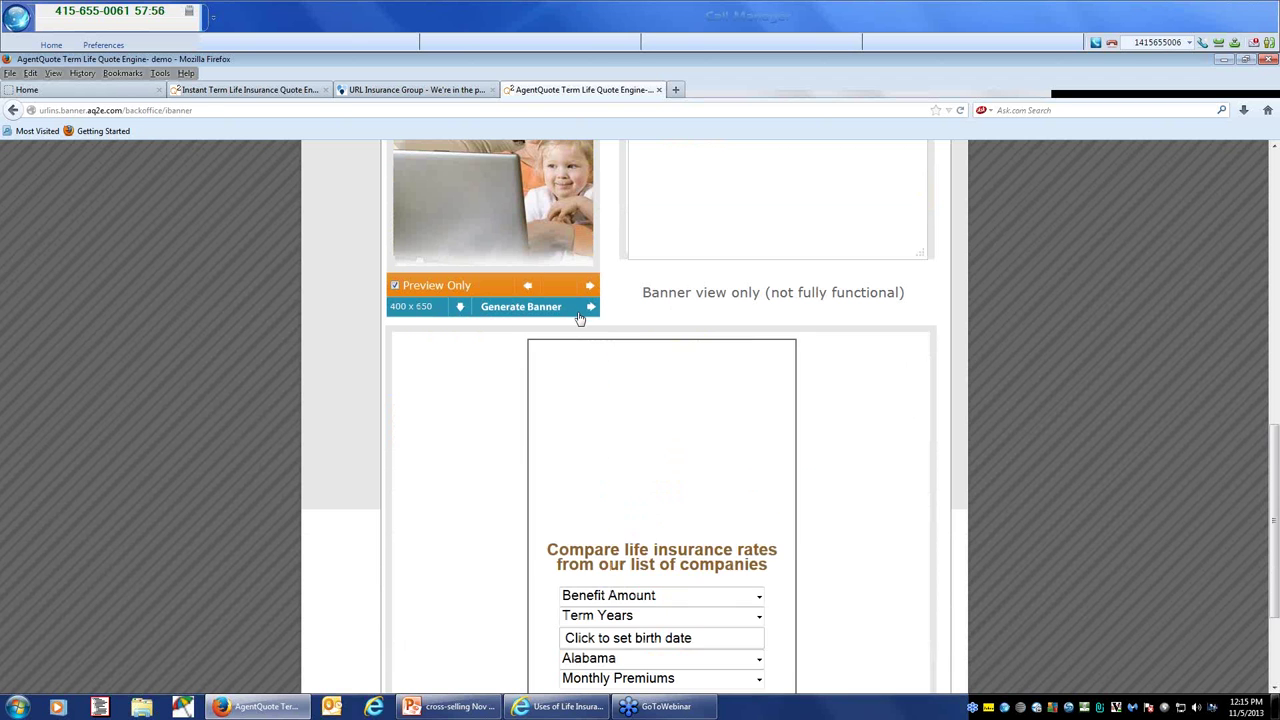
# Step: Switch the banner size to 600 x 320 and regenerate it
pyautogui.scroll(-3, 625, 400)
pyautogui.scroll(3, 613, 412)
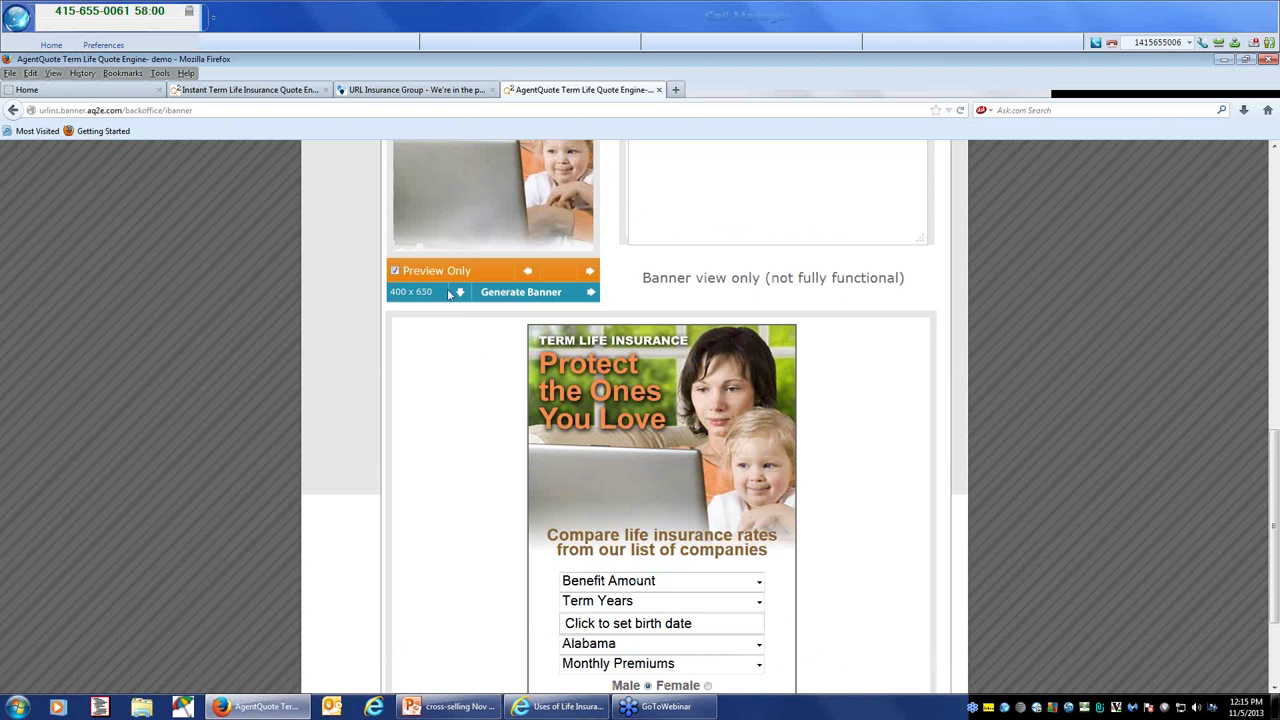
pyautogui.click(460, 293)
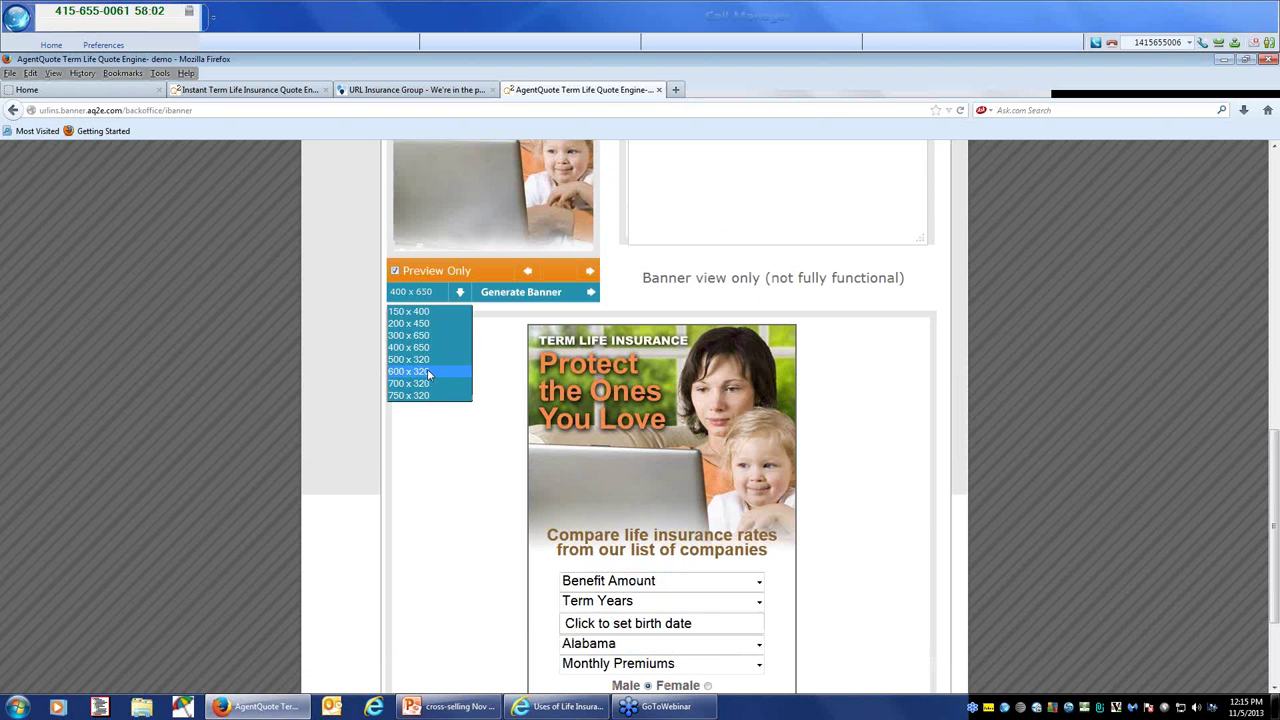
pyautogui.click(427, 371)
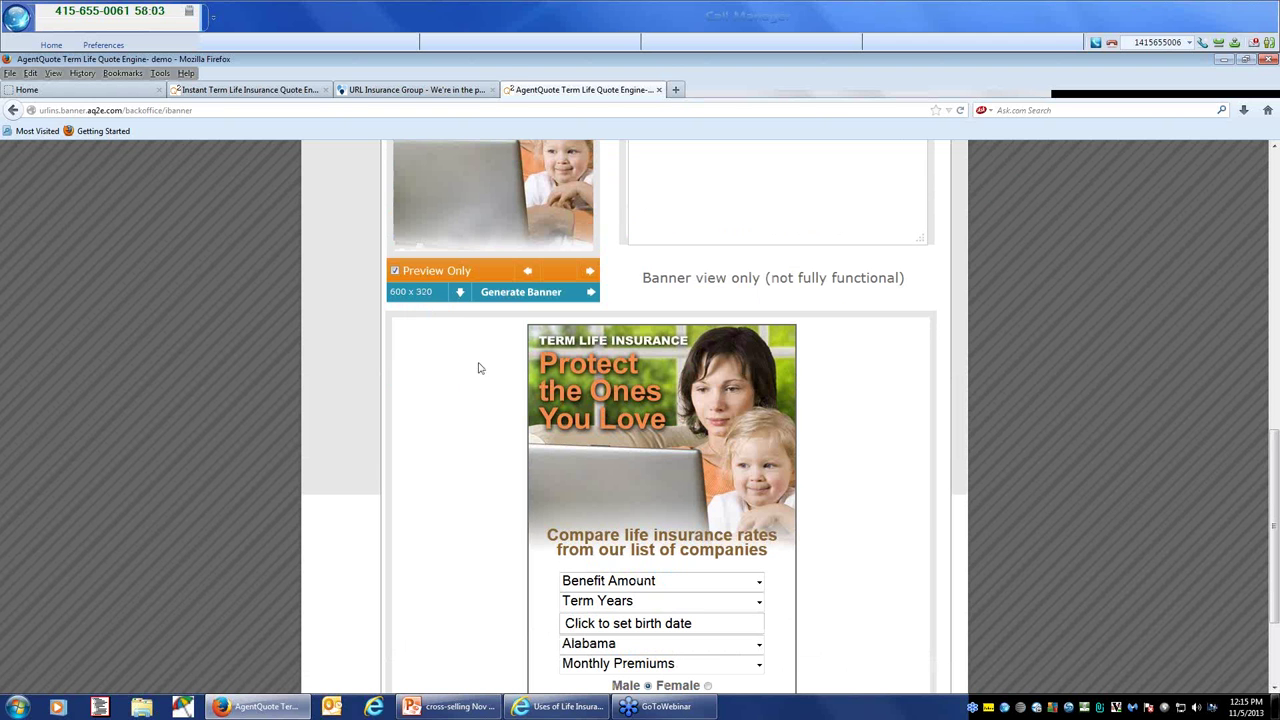
pyautogui.click(589, 292)
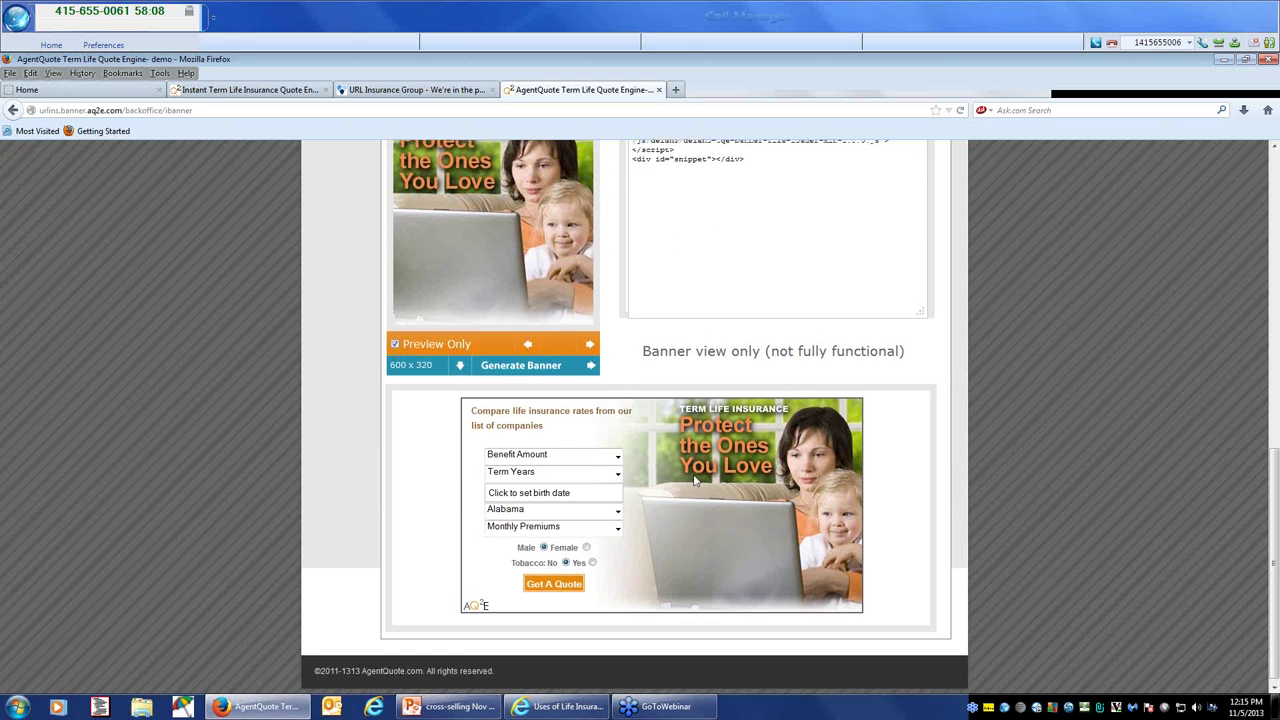
# Step: Select the banner's embed script in the code box and copy it
pyautogui.scroll(3, 697, 481)
pyautogui.moveTo(757, 314); pyautogui.dragTo(672, 262)
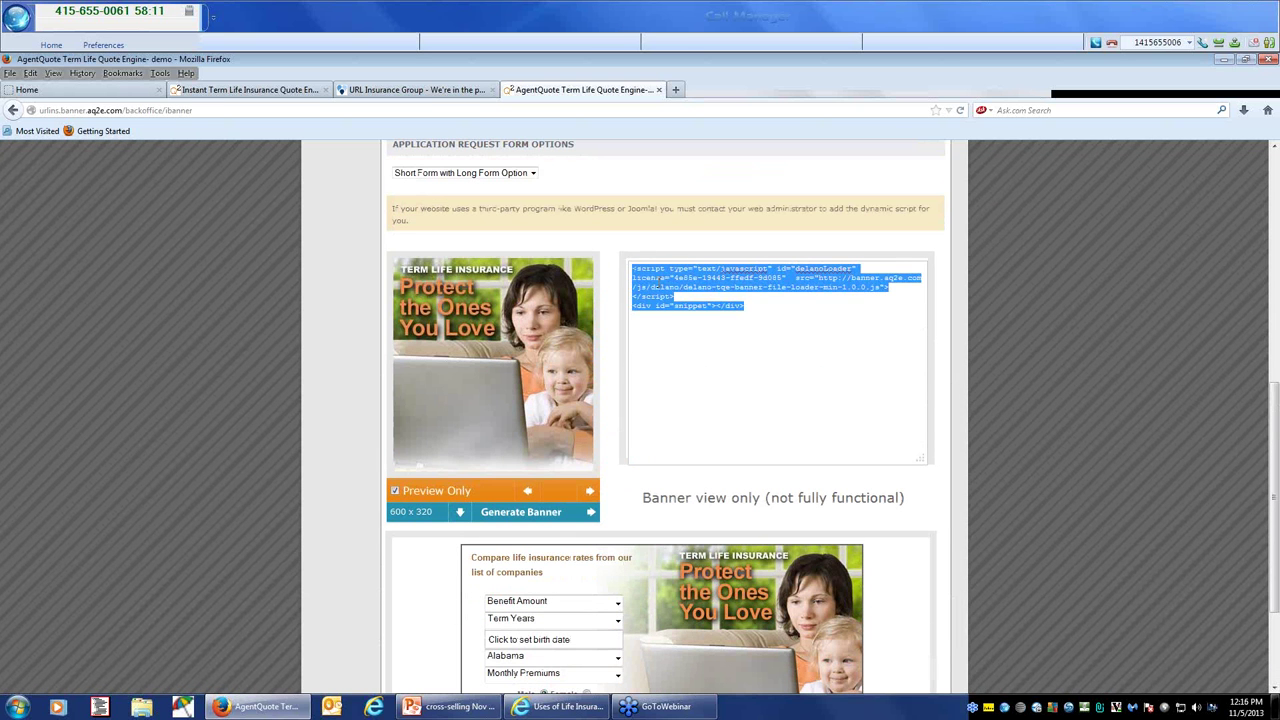
pyautogui.rightClick(659, 283)
pyautogui.click(688, 326)
# Step: Keep the Application Request Form option at Short Form with Long Form Option
pyautogui.scroll(5, 671, 403)
pyautogui.scroll(-7, 664, 410)
pyautogui.scroll(-2, 663, 411)
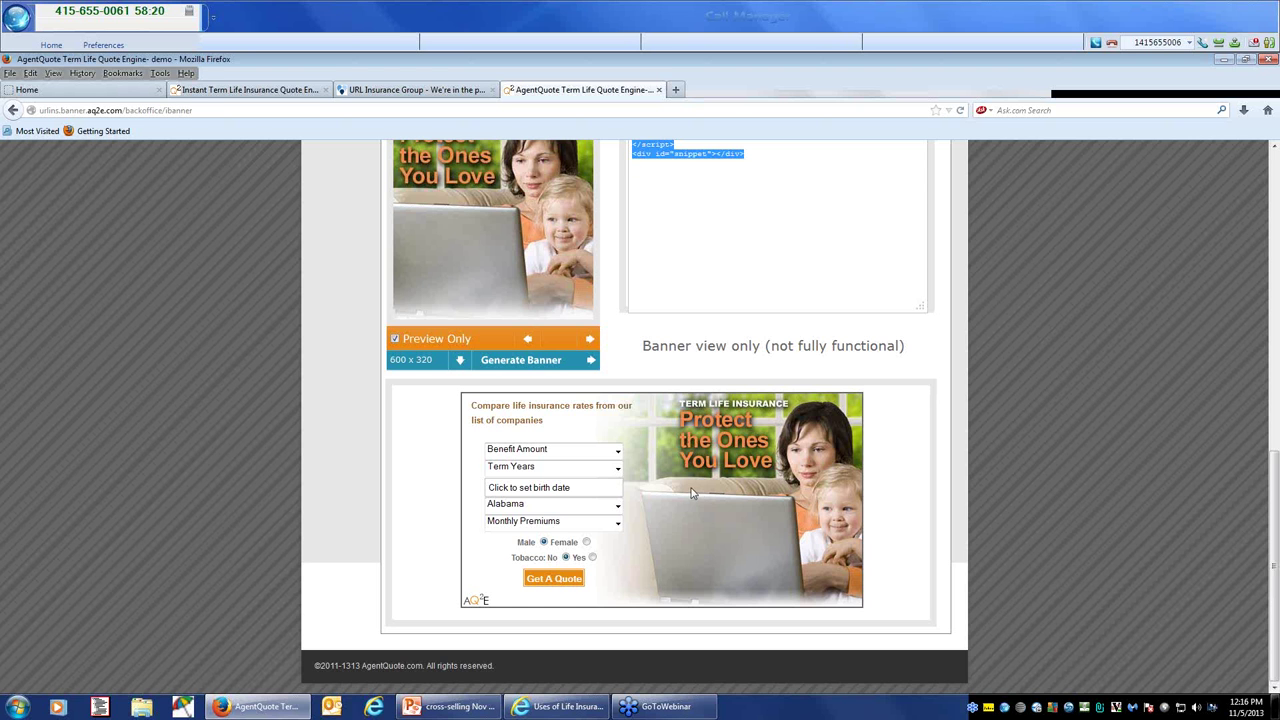
pyautogui.scroll(12, 695, 490)
pyautogui.scroll(3, 688, 488)
pyautogui.scroll(-4, 688, 490)
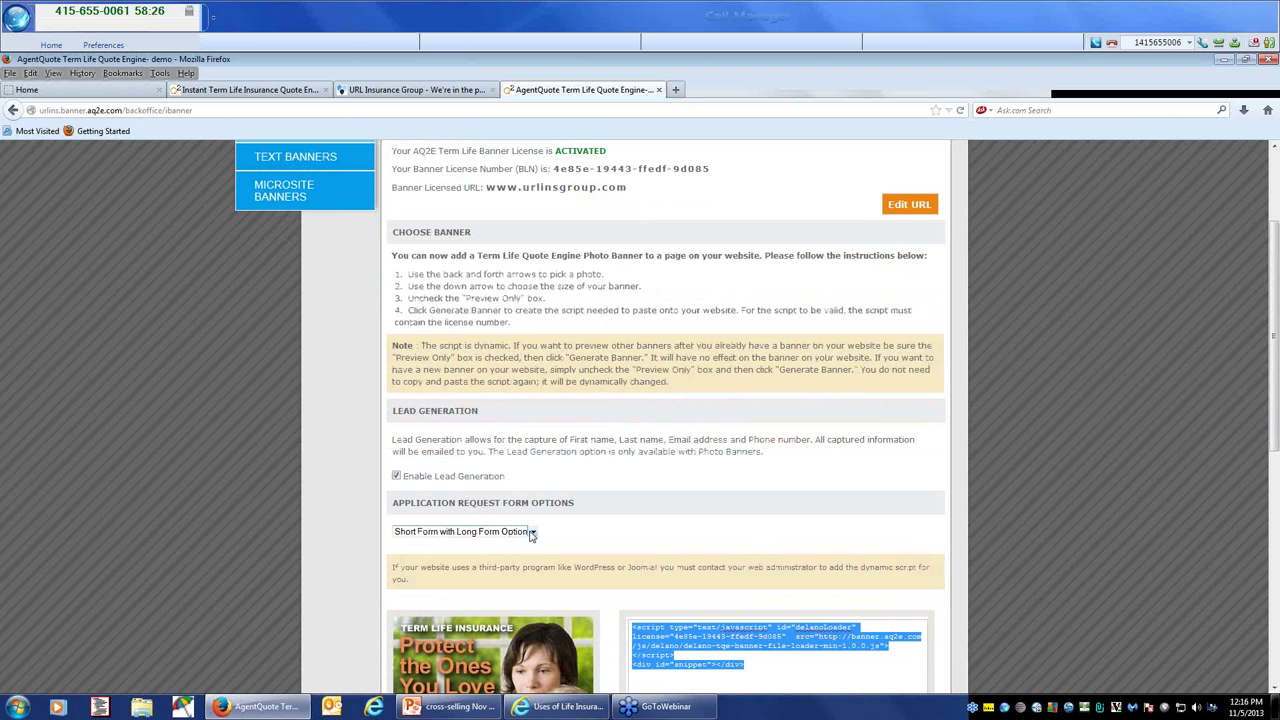
pyautogui.click(532, 533)
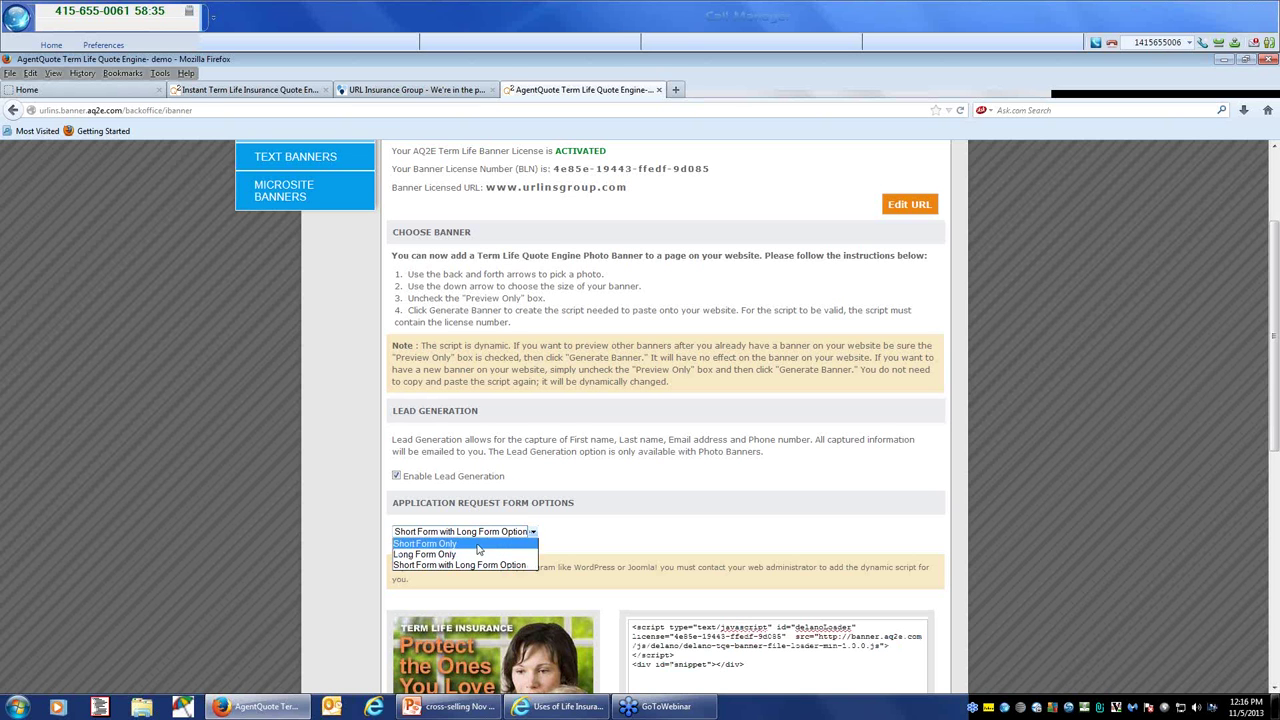
pyautogui.click(475, 566)
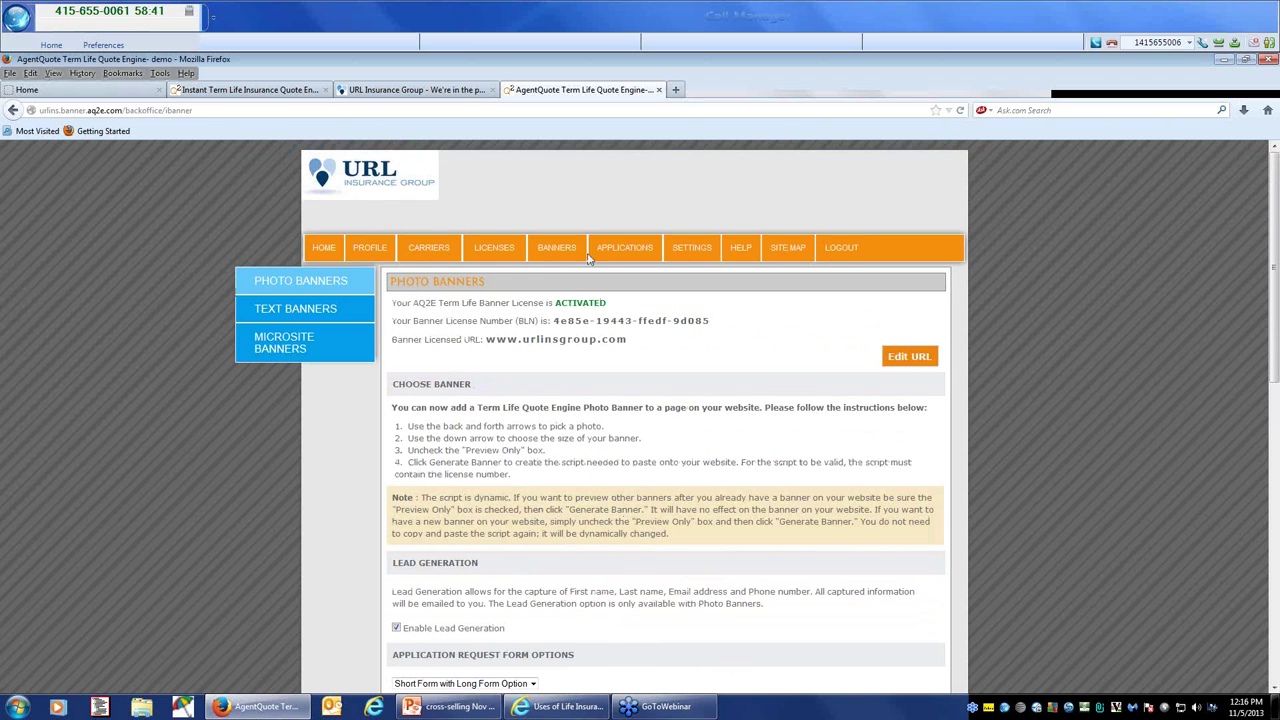
# Step: Open the submitted application from Applications and review its $250,000 Banner Life OPTerm 20 quote at $19 monthly
pyautogui.click(607, 245)
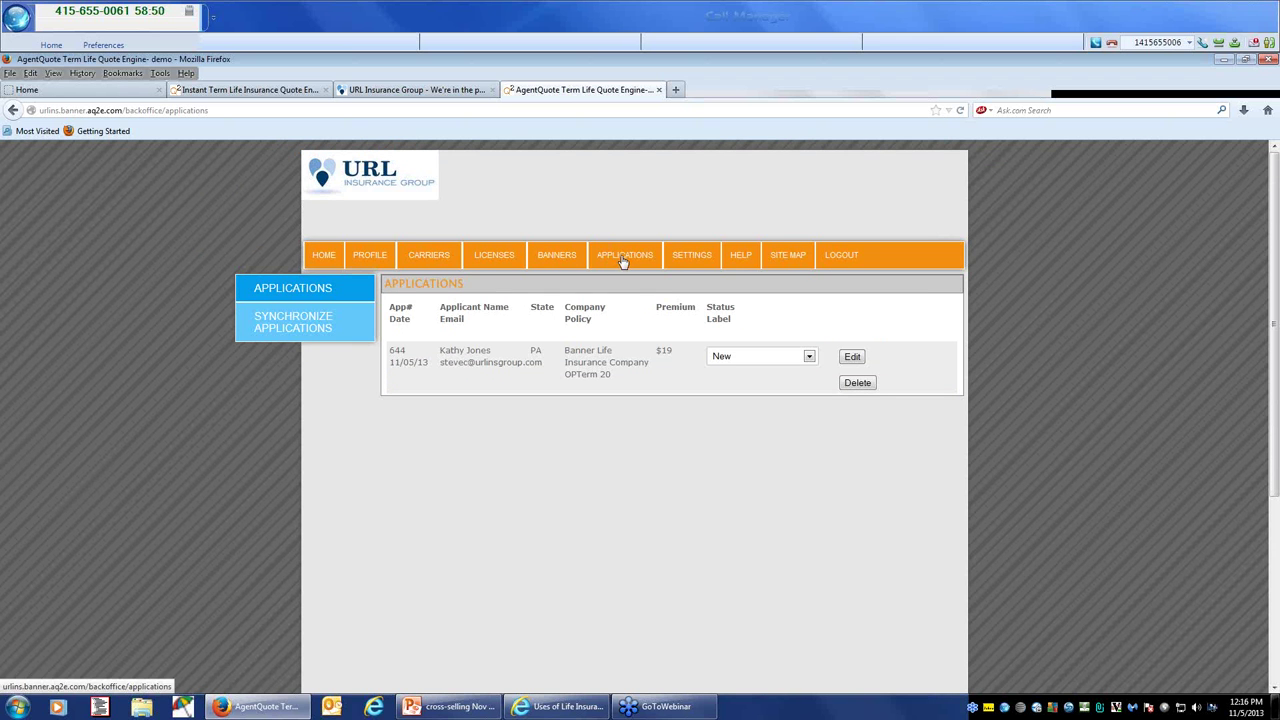
pyautogui.click(856, 357)
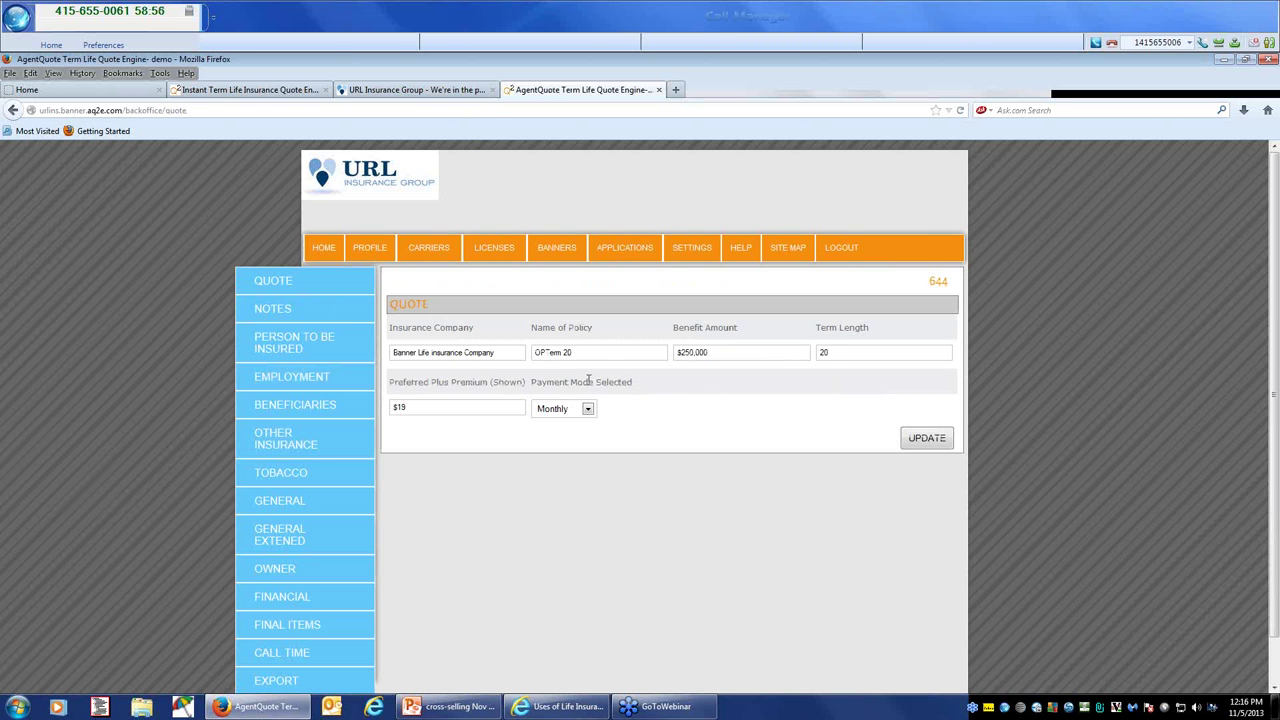
pyautogui.scroll(-1, 294, 316)
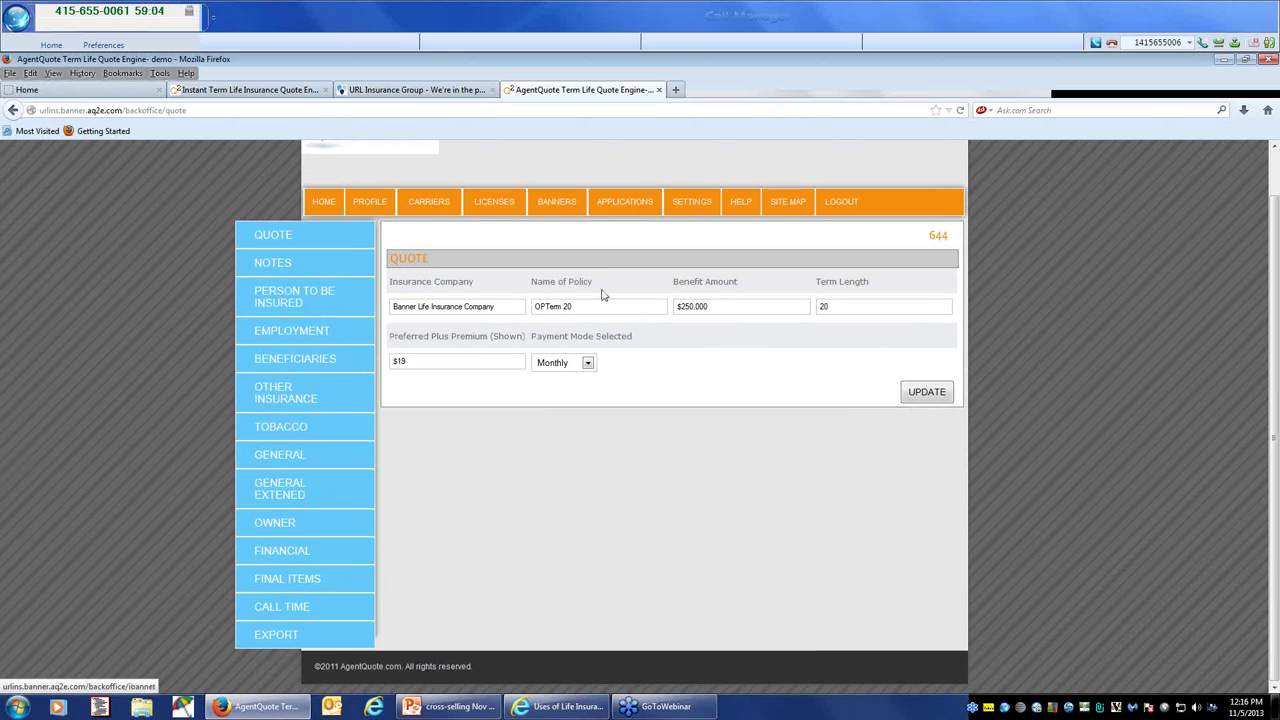
pyautogui.scroll(1, 601, 291)
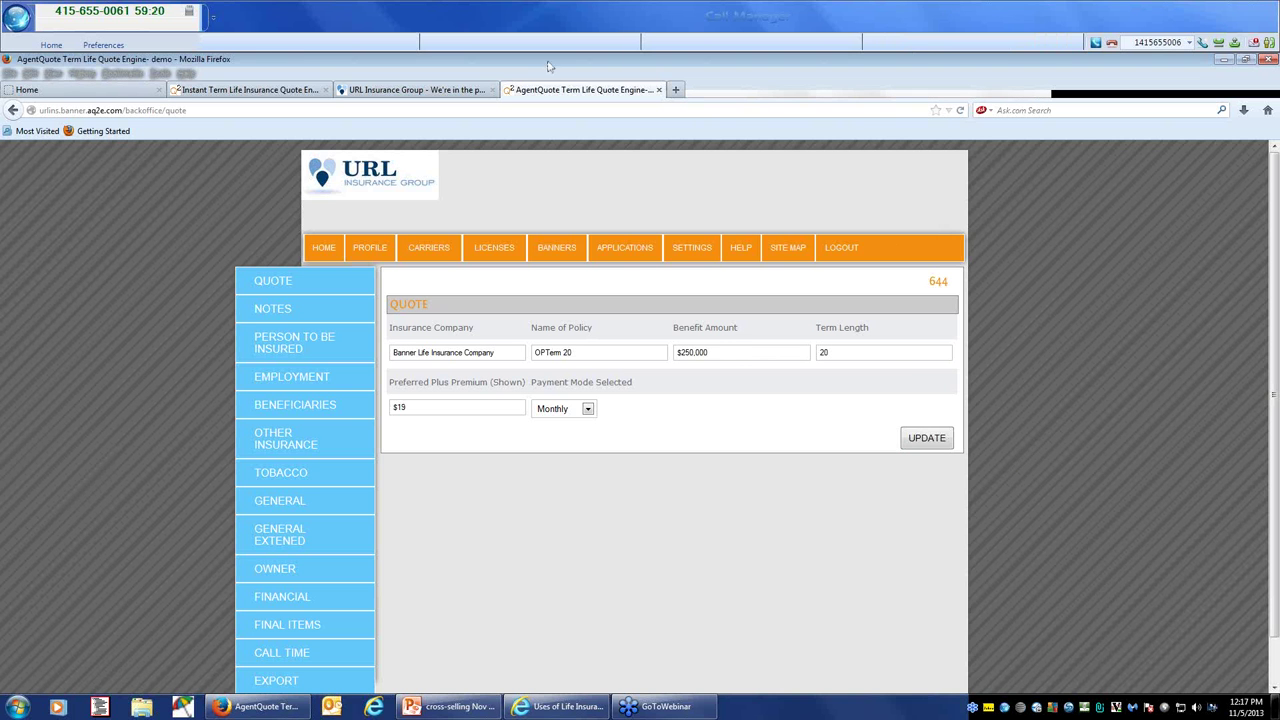
# Step: Browse URL Insurance Group's Life Markets product information carrier list, then bring back the cross-selling PowerPoint deck
pyautogui.click(420, 91)
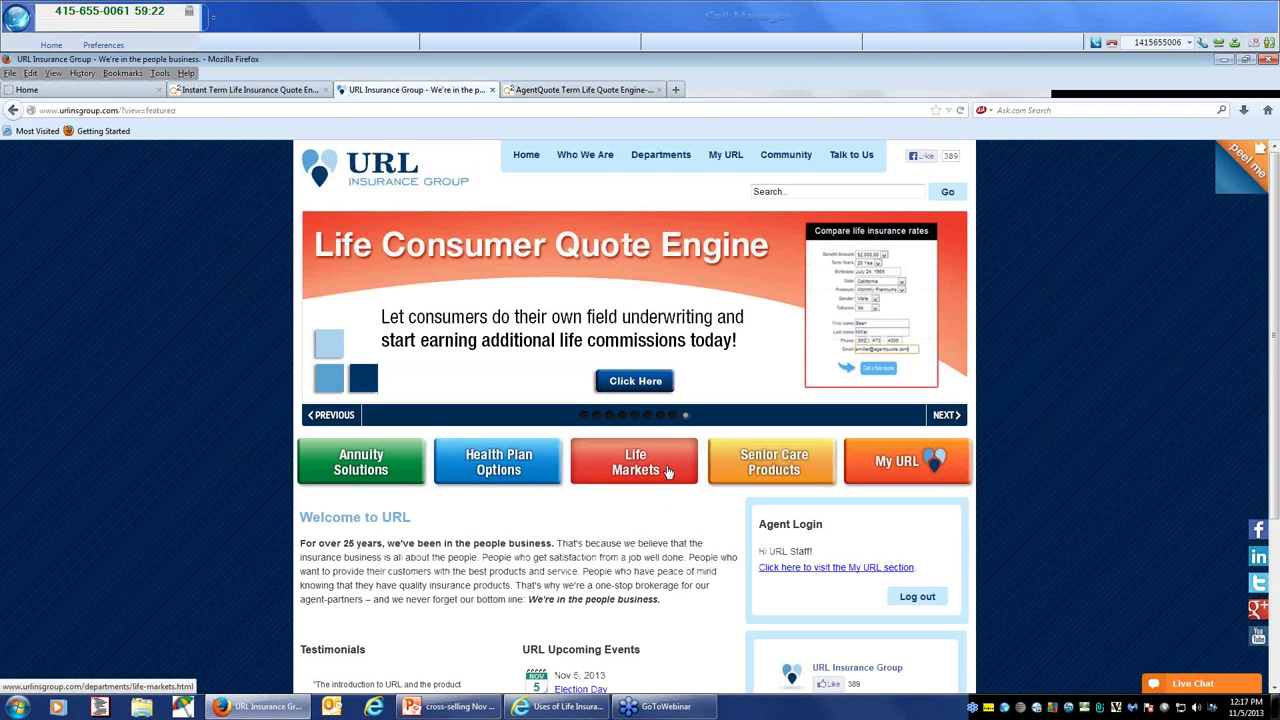
pyautogui.click(667, 471)
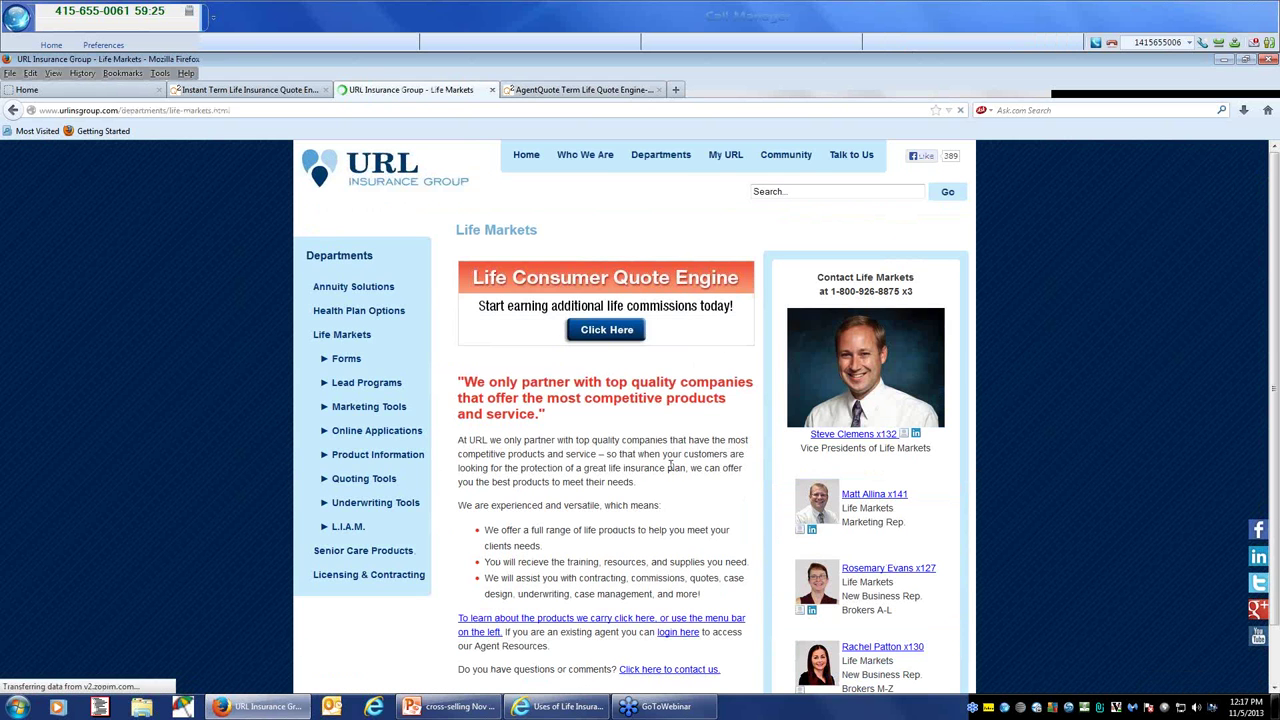
pyautogui.click(403, 455)
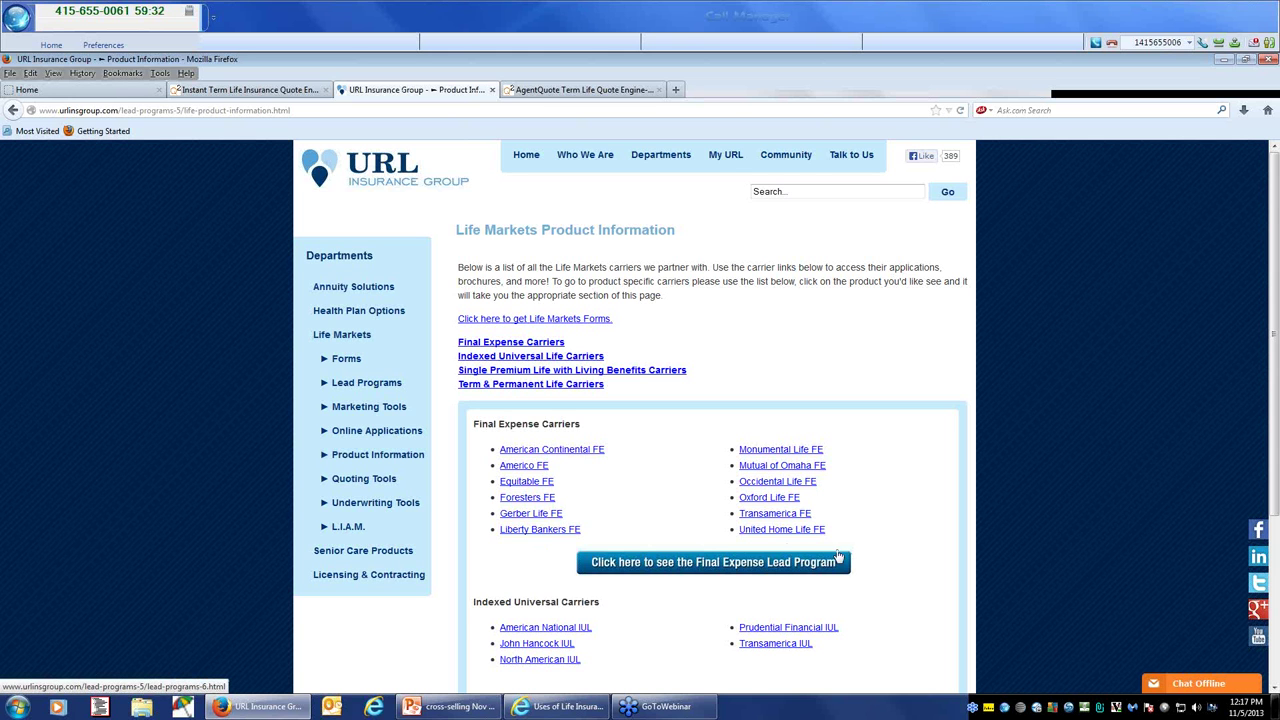
pyautogui.scroll(-1, 820, 556)
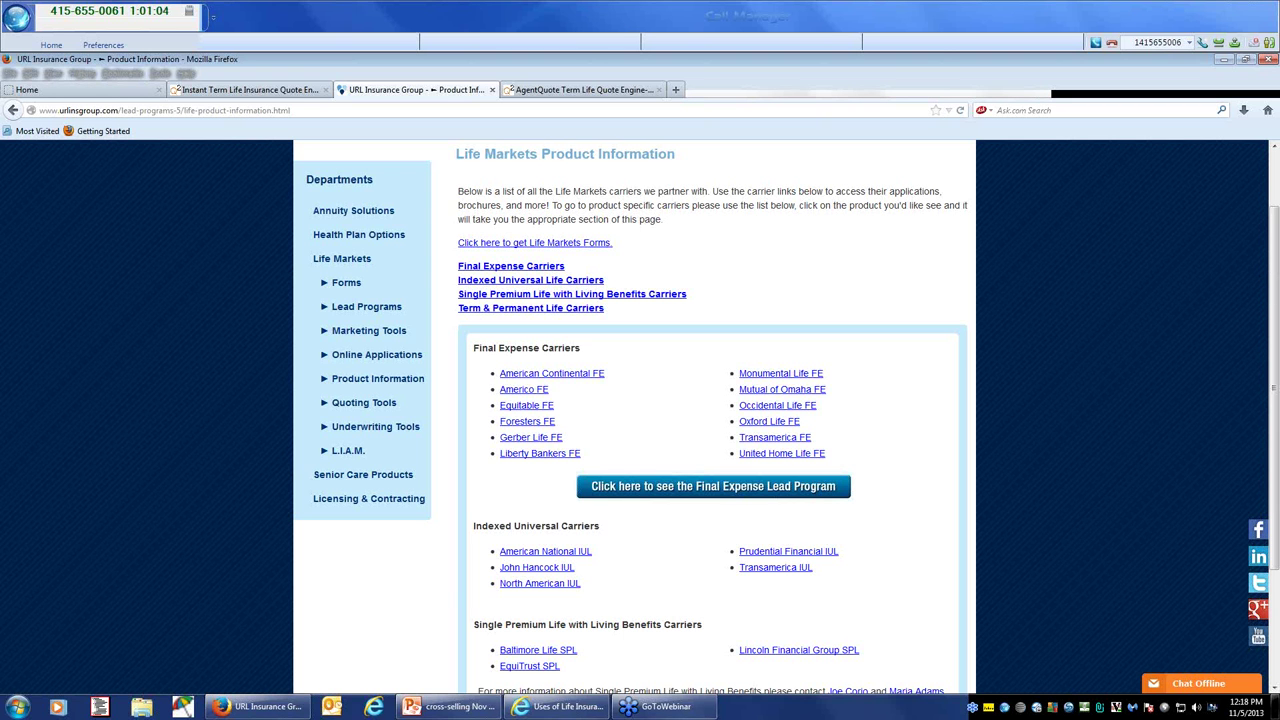
pyautogui.moveTo(560, 706)
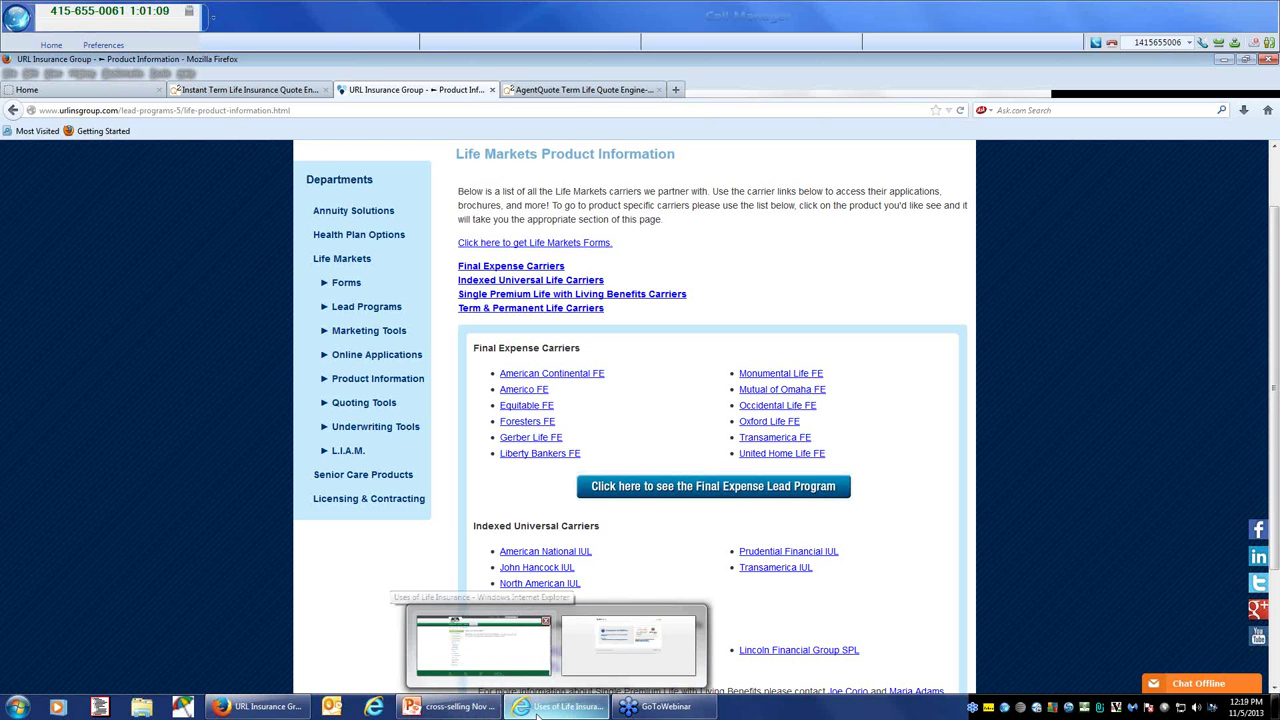
pyautogui.click(483, 708)
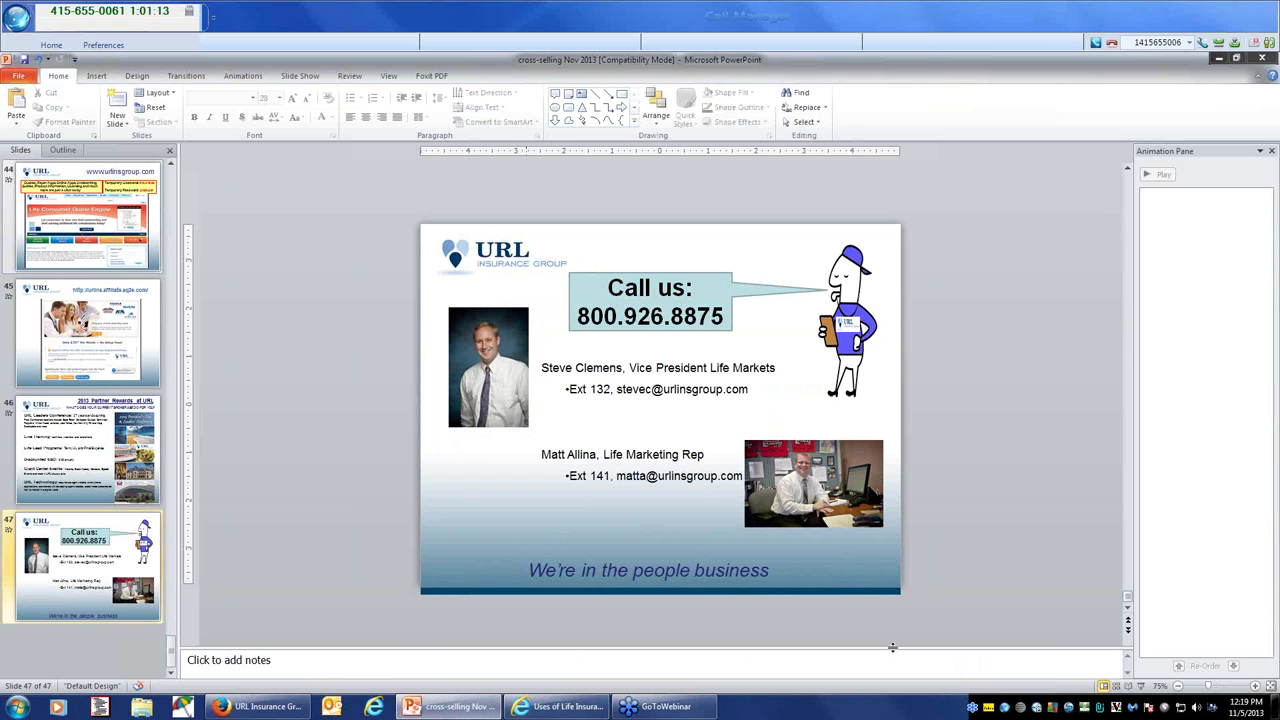